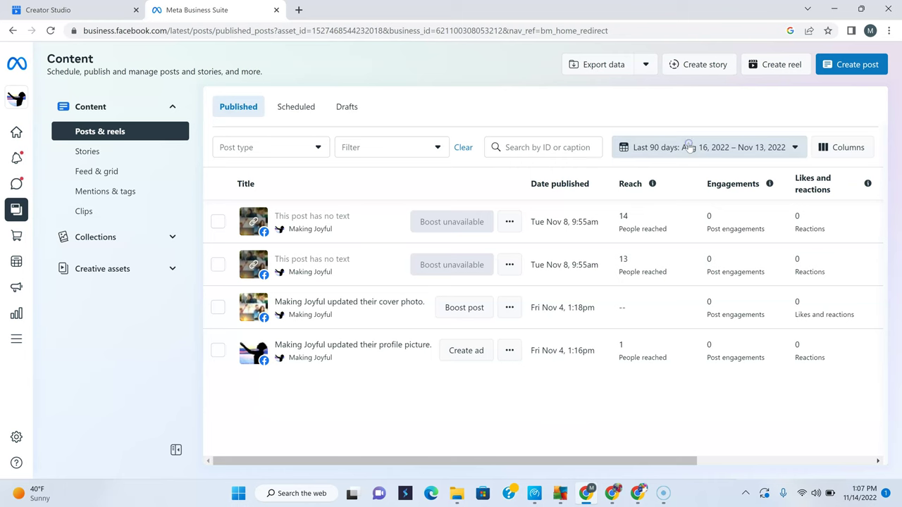
left_click(689, 145)
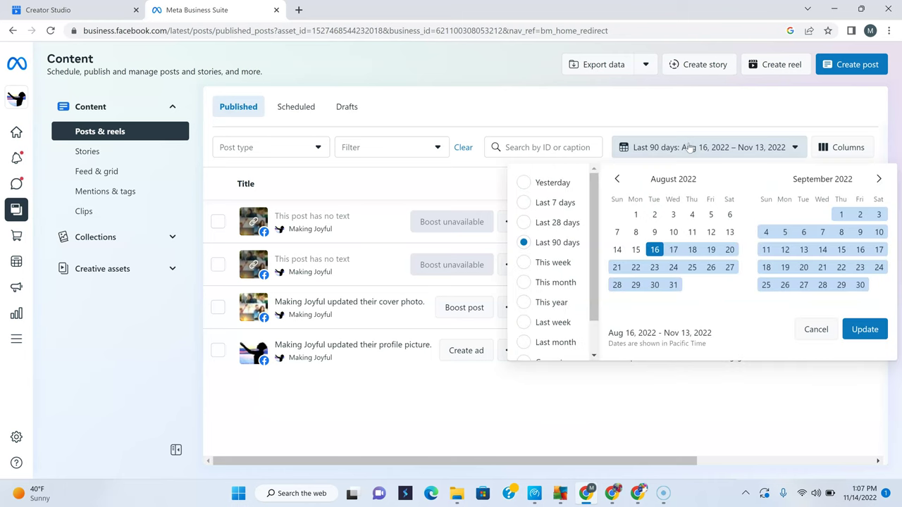
left_click(524, 123)
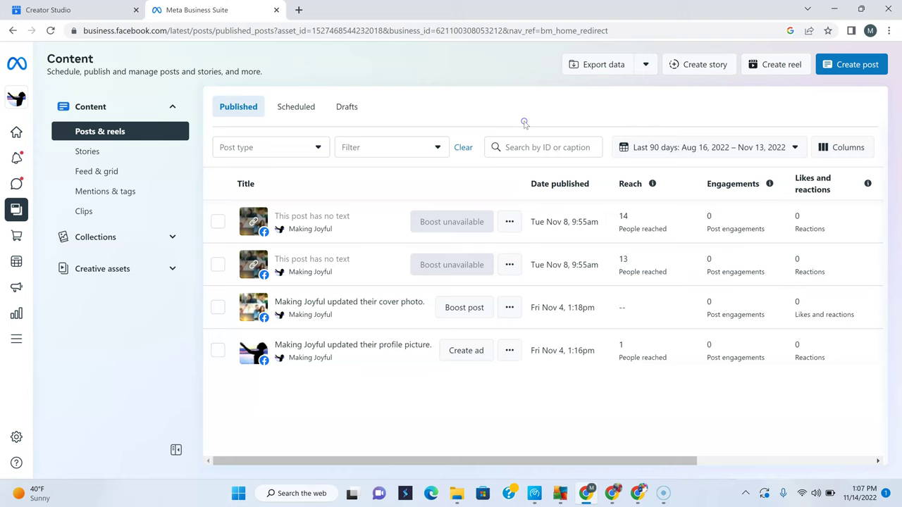
left_click(218, 222)
left_click(218, 265)
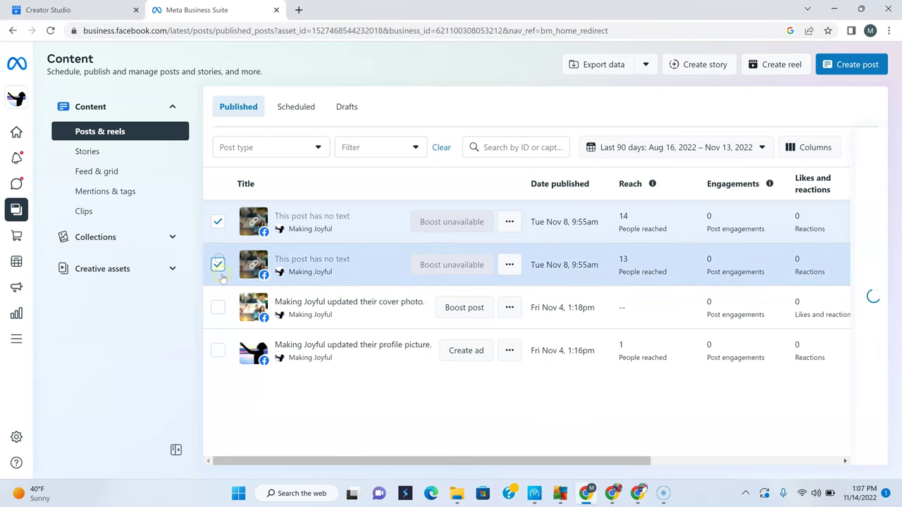
left_click(218, 307)
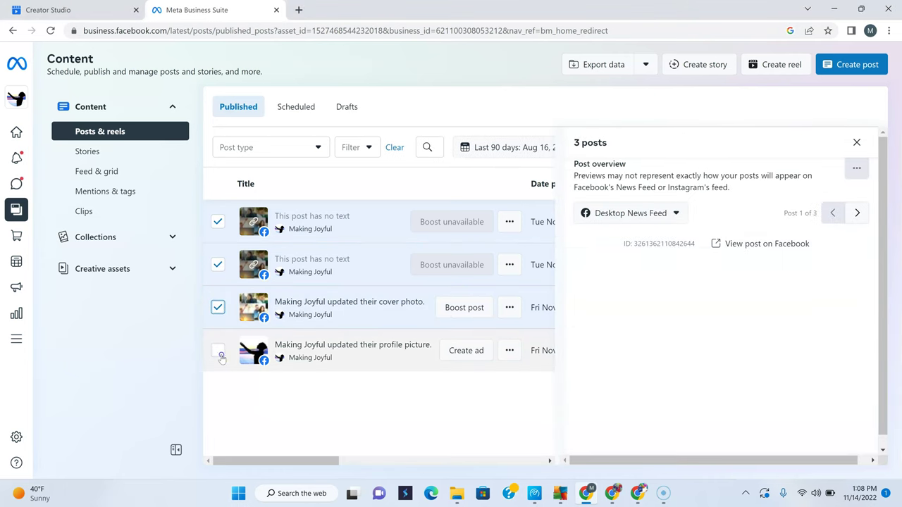
left_click(219, 352)
left_click(856, 144)
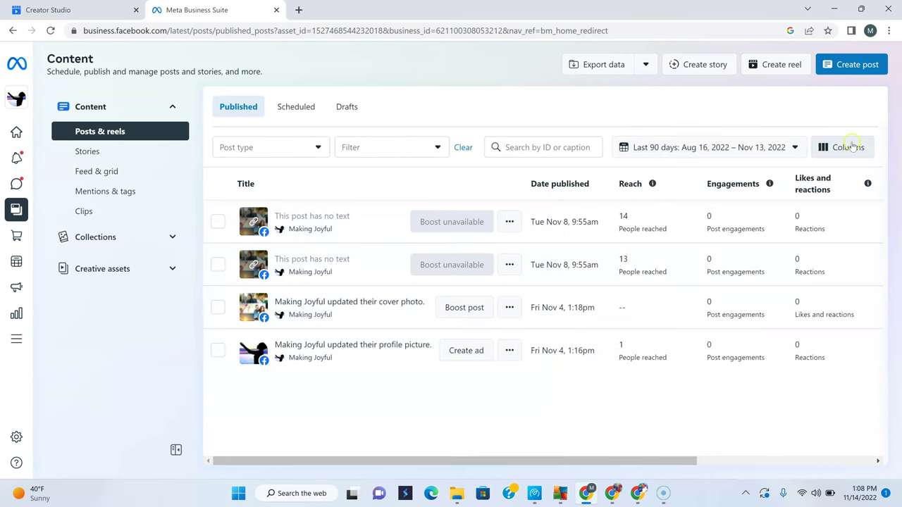
- Filter the published posts to the custom date range January 1, 2020 to January 31, 2020
left_click(783, 155)
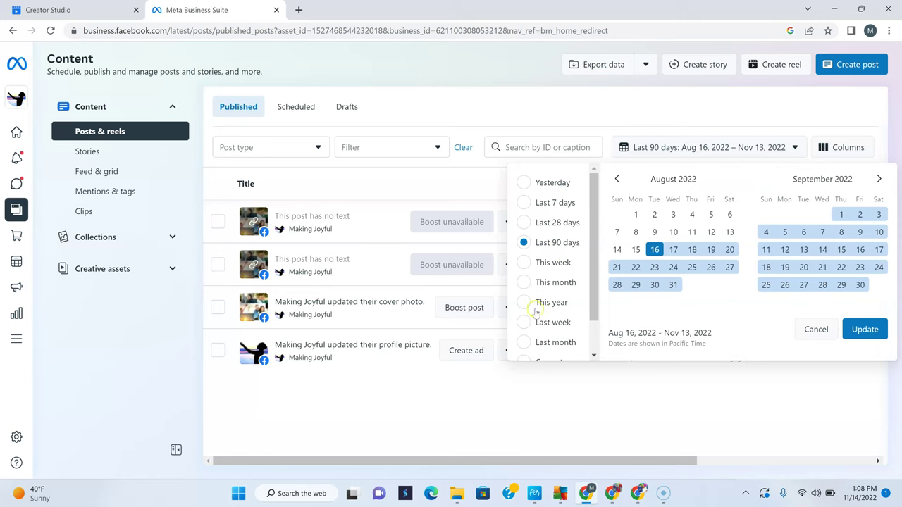
left_click(617, 181)
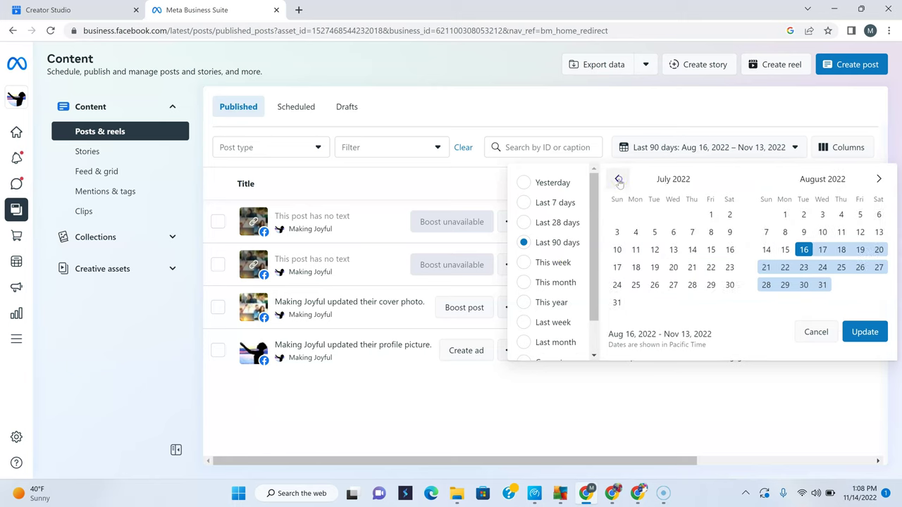
left_click(617, 181)
left_click(618, 180)
left_click(618, 180)
double_click(618, 181)
left_click(617, 181)
left_click(618, 180)
left_click(618, 180)
left_click(617, 181)
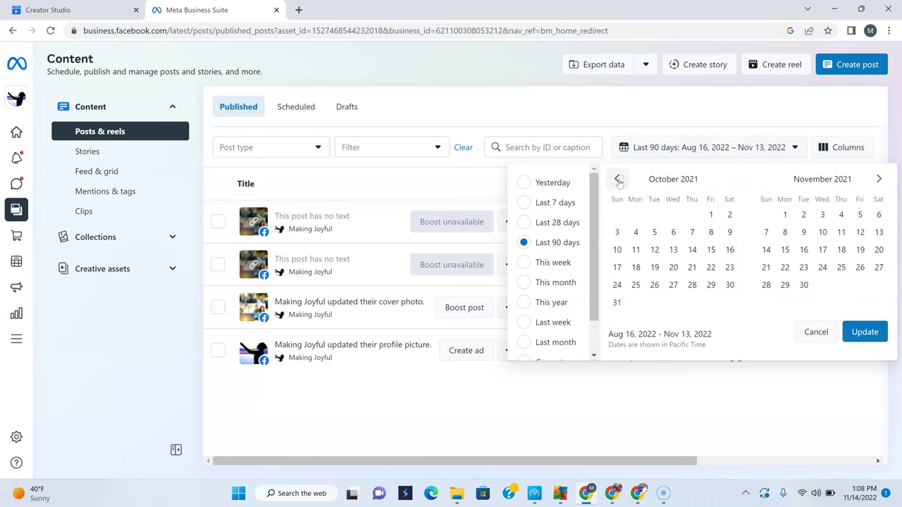
left_click(618, 180)
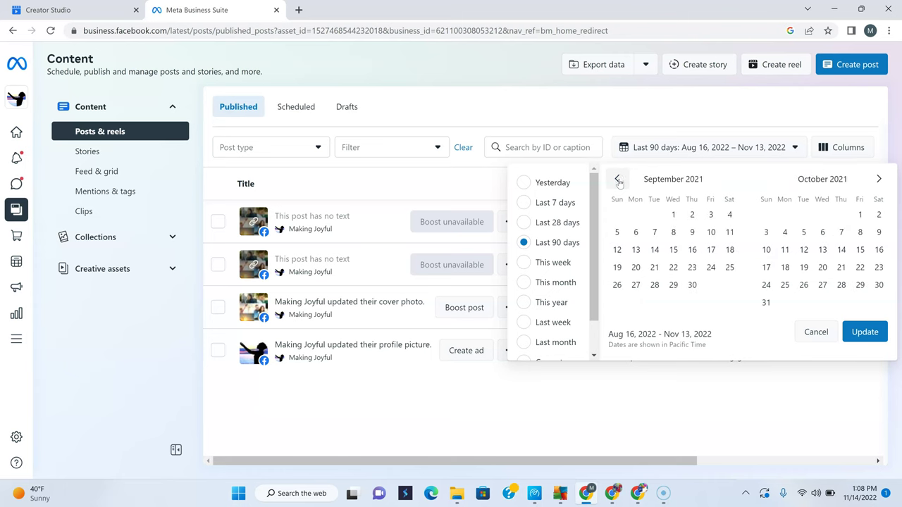
left_click(617, 180)
triple_click(618, 180)
double_click(618, 180)
double_click(618, 181)
double_click(617, 180)
double_click(618, 181)
double_click(617, 180)
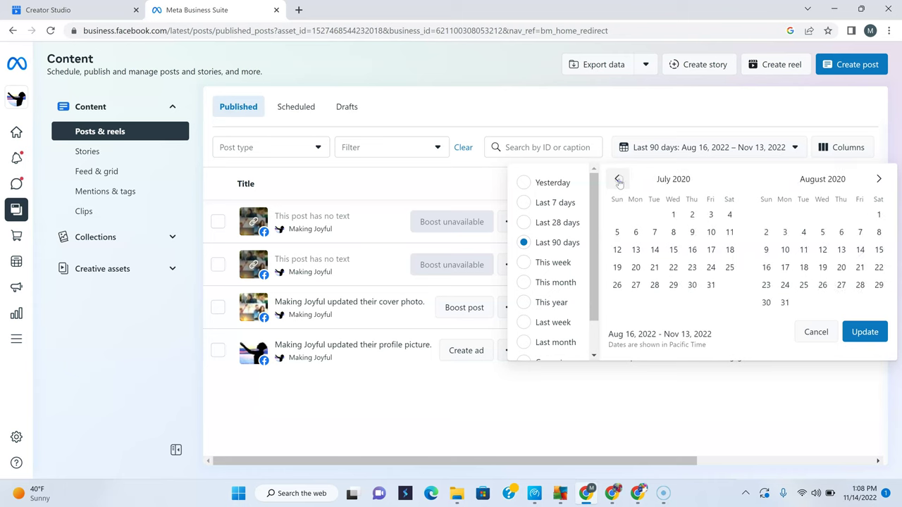
left_click(618, 181)
triple_click(618, 180)
left_click(618, 181)
left_click(618, 180)
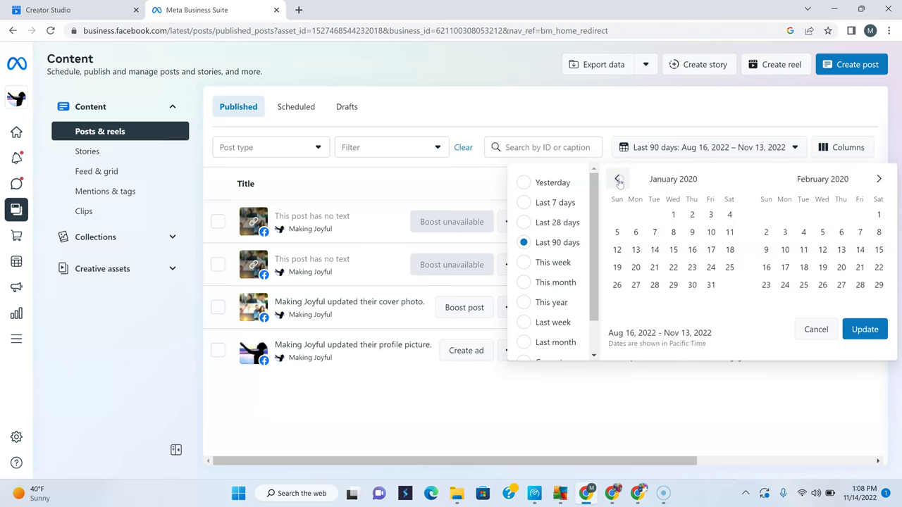
left_click(673, 214)
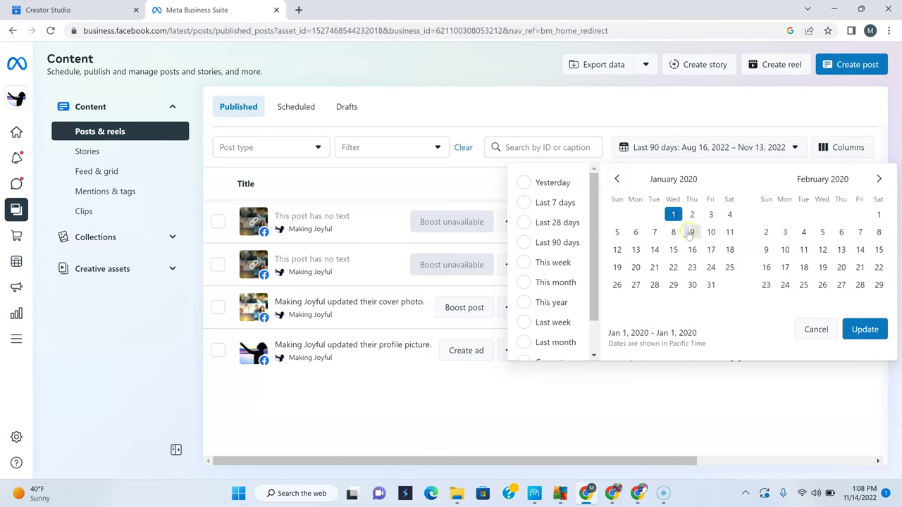
left_click(710, 285)
left_click(861, 327)
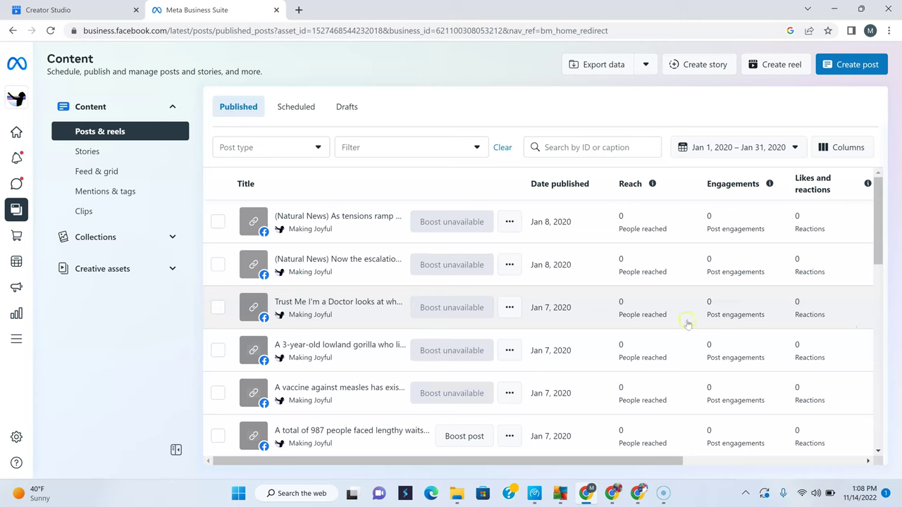
left_click(873, 211)
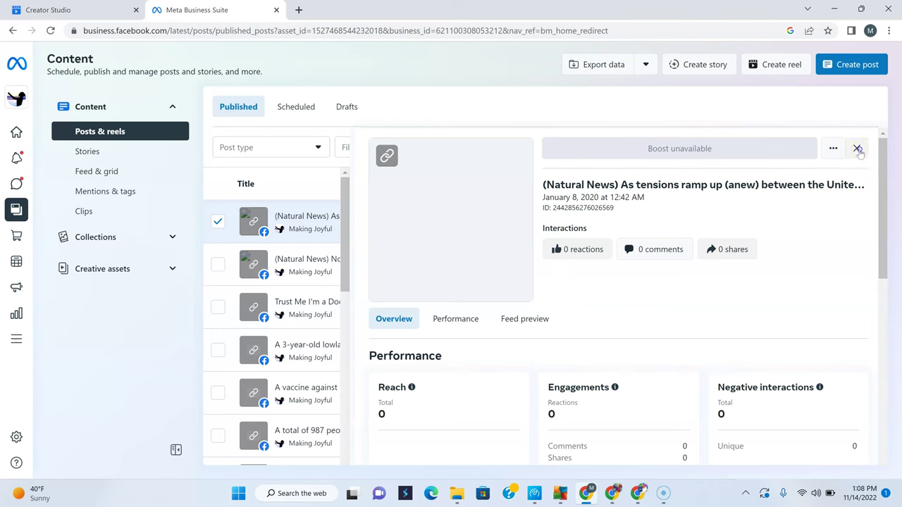
left_click(856, 147)
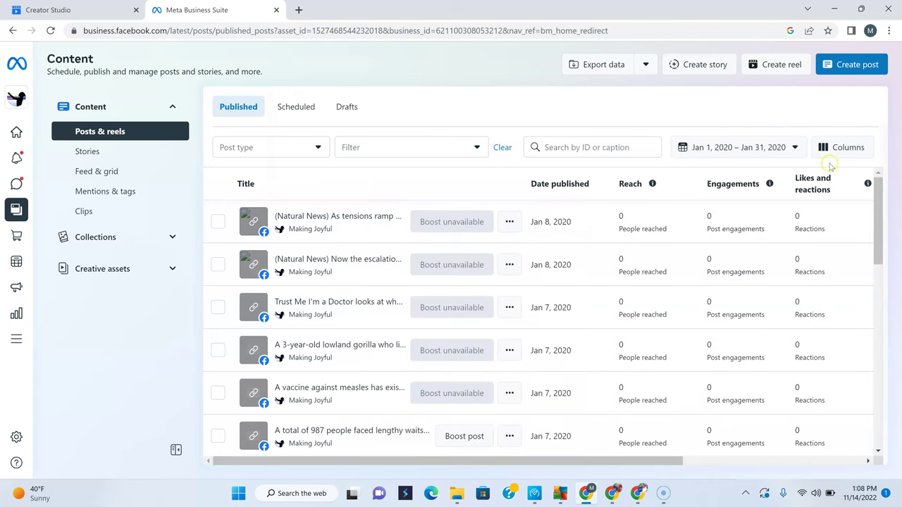
left_click(833, 156)
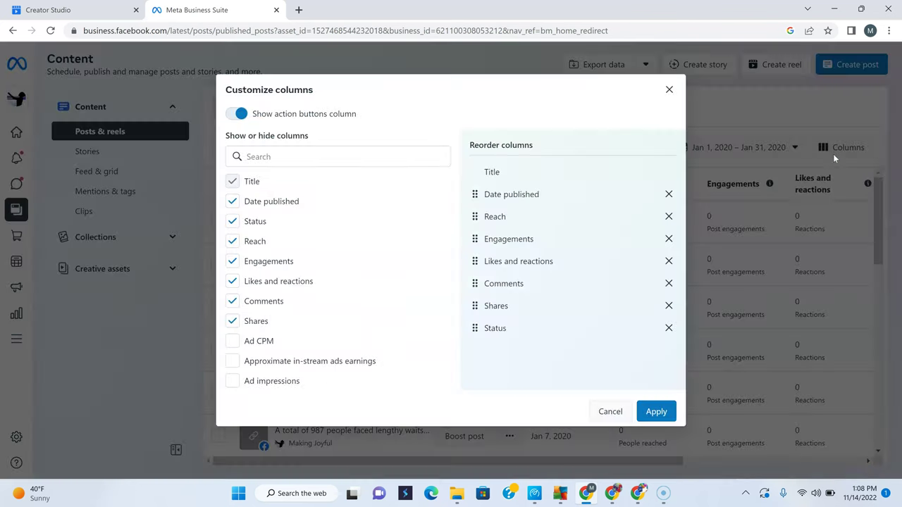
left_click(668, 90)
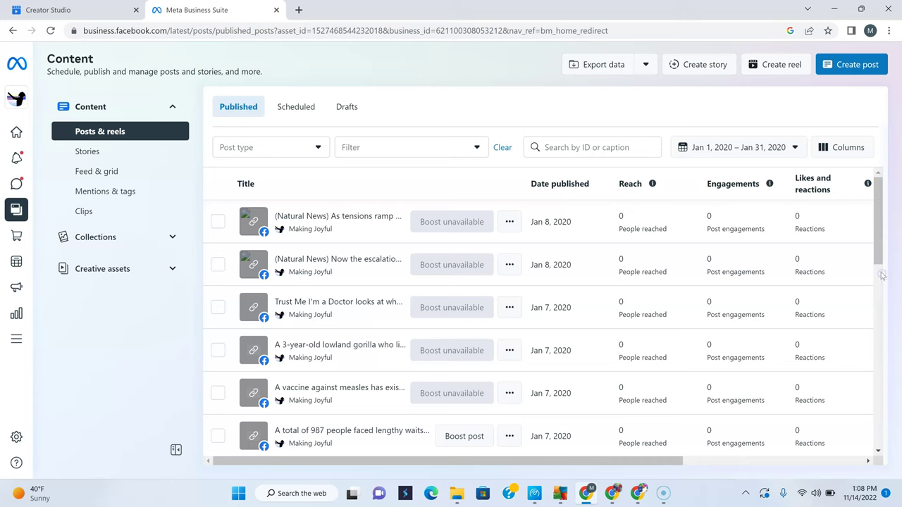
- Select the first five published posts in the January 2020 list and permanently delete them together
left_click(218, 223)
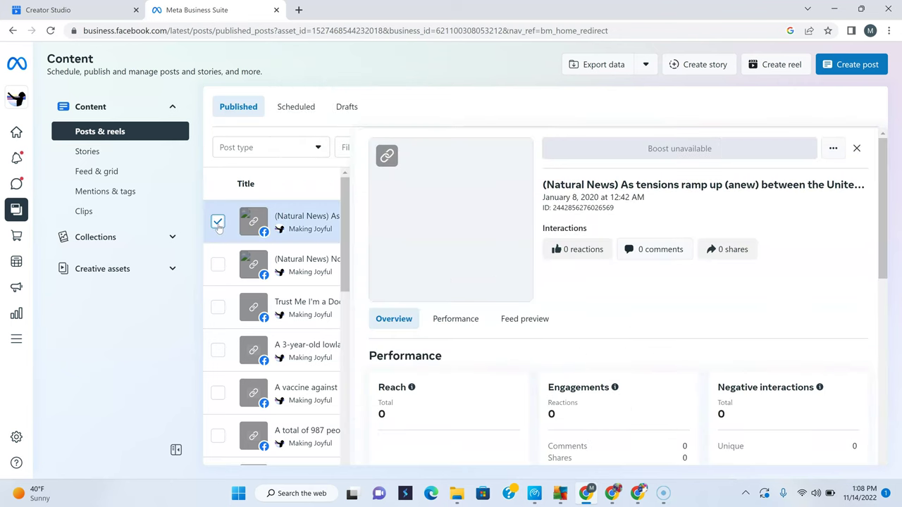
left_click(218, 265)
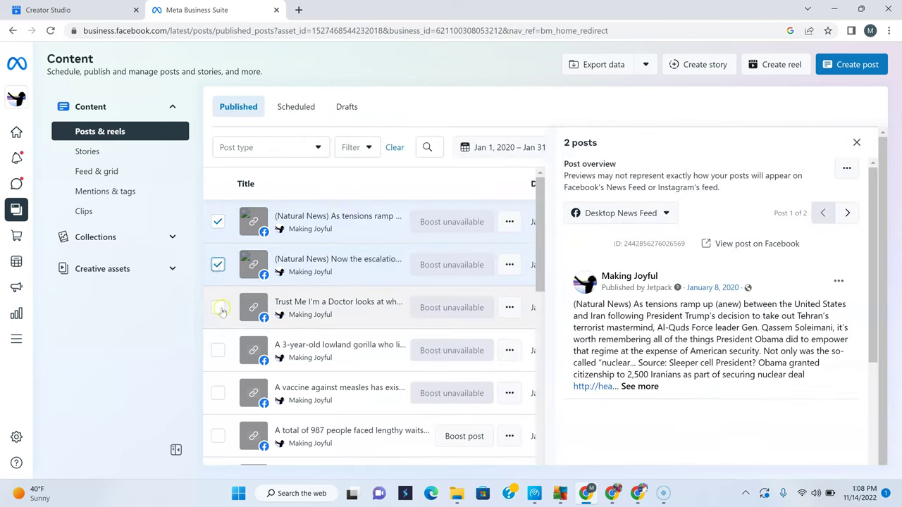
left_click(219, 308)
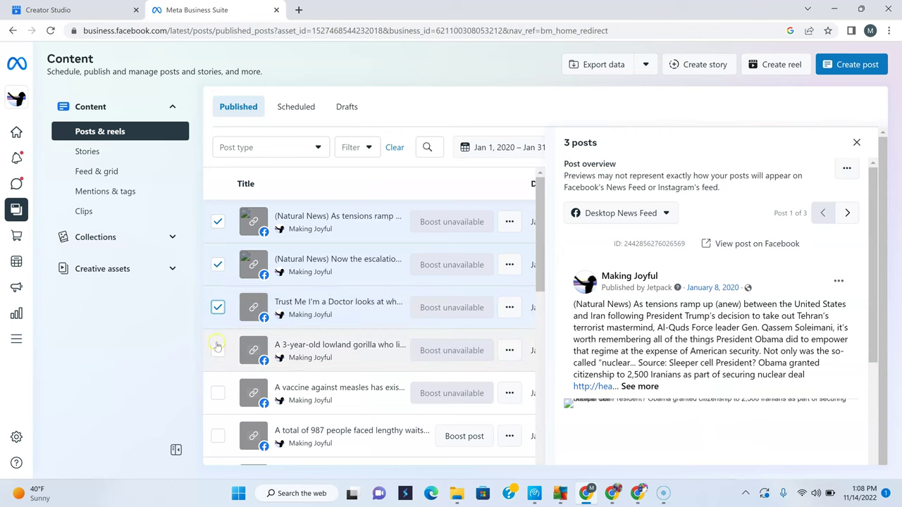
left_click(218, 350)
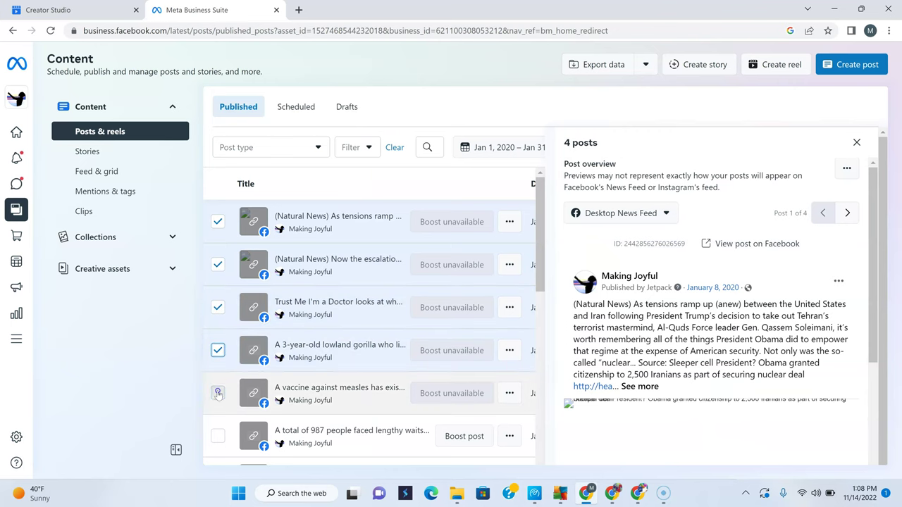
left_click(218, 393)
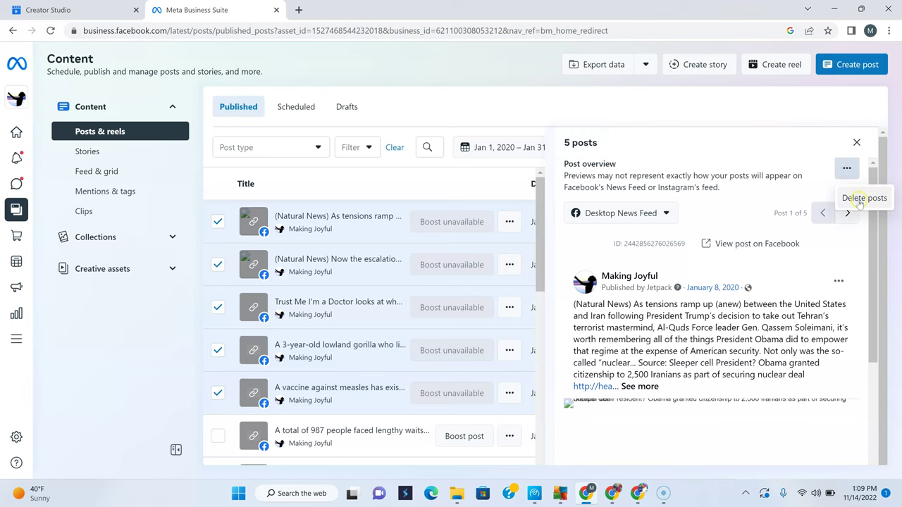
left_click(858, 200)
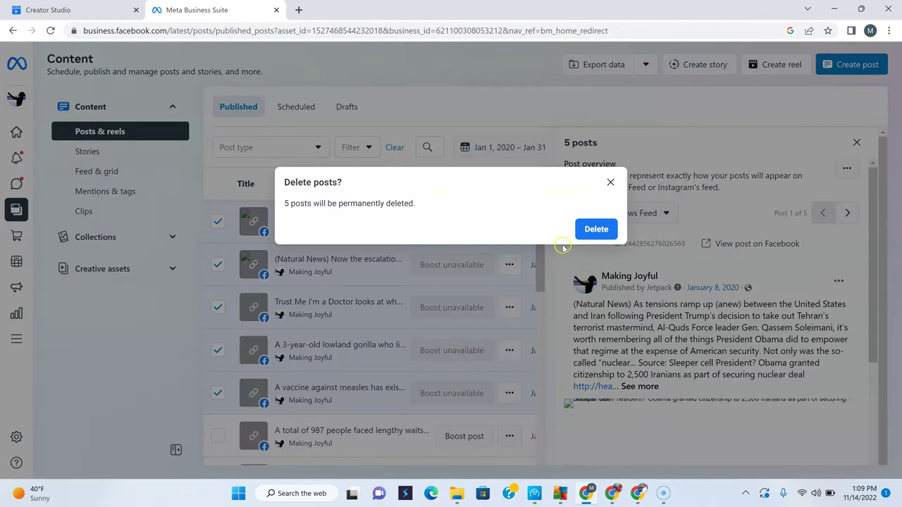
left_click(588, 230)
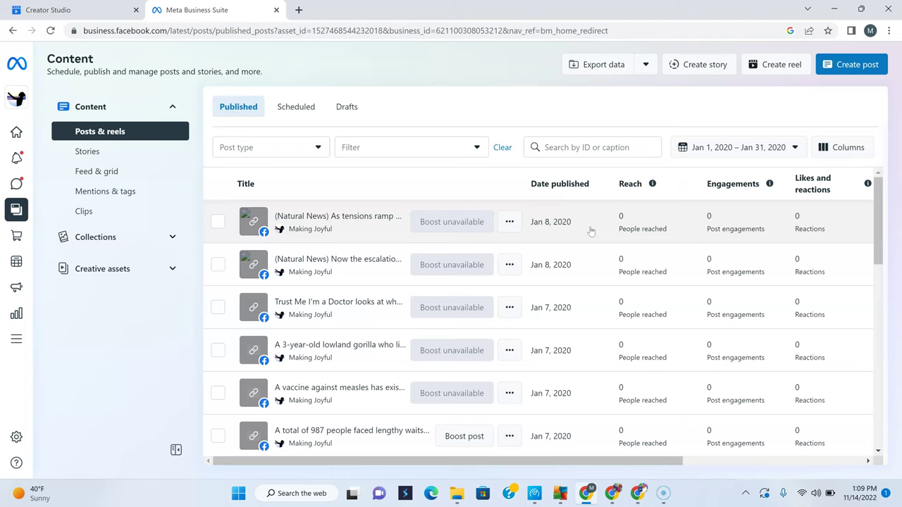
key("XF86MonBrightnessUp")
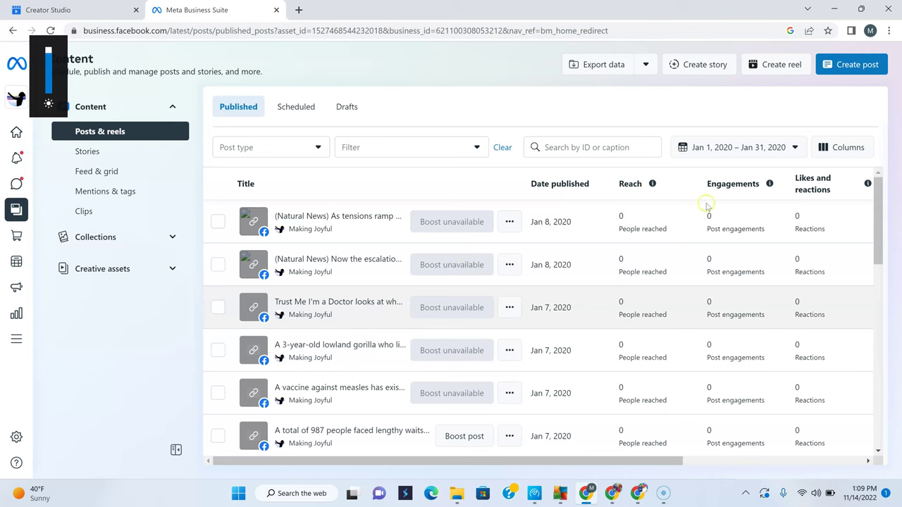
left_click(221, 220)
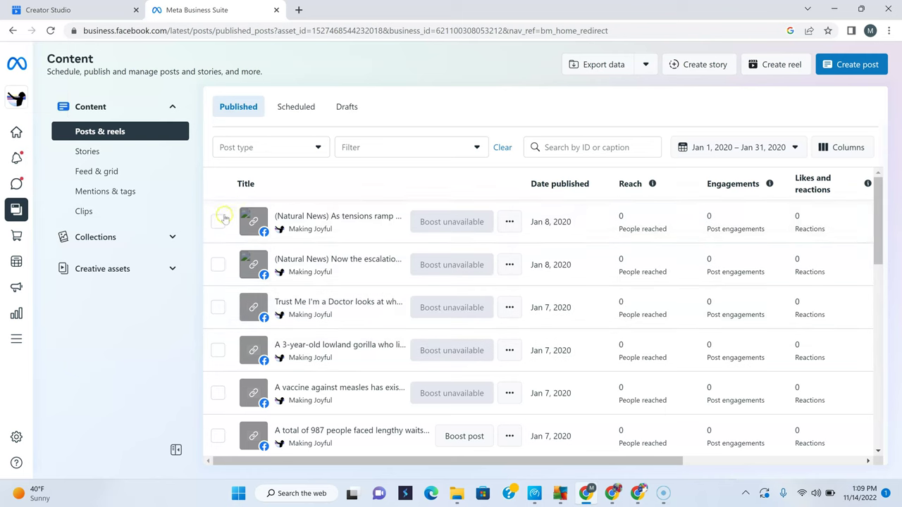
left_click(221, 262)
left_click(217, 307)
left_click(220, 352)
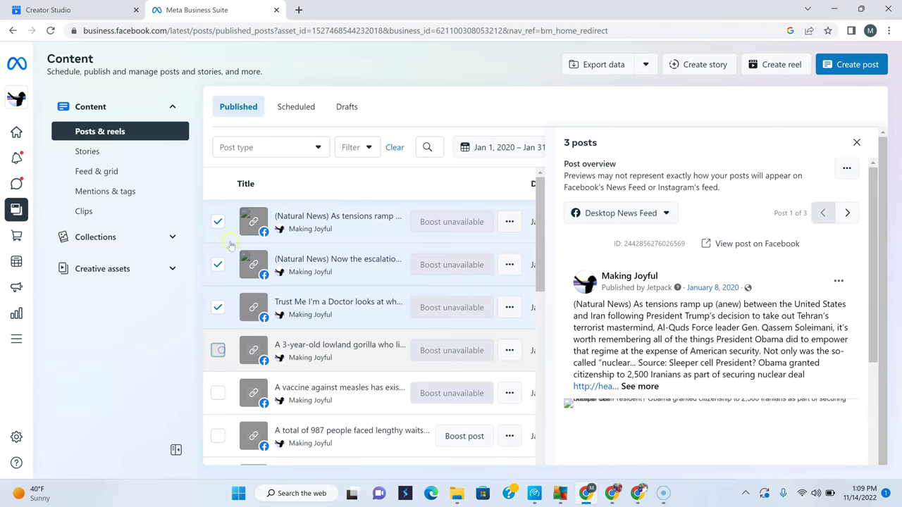
left_click(212, 331)
left_click(216, 307)
left_click(217, 265)
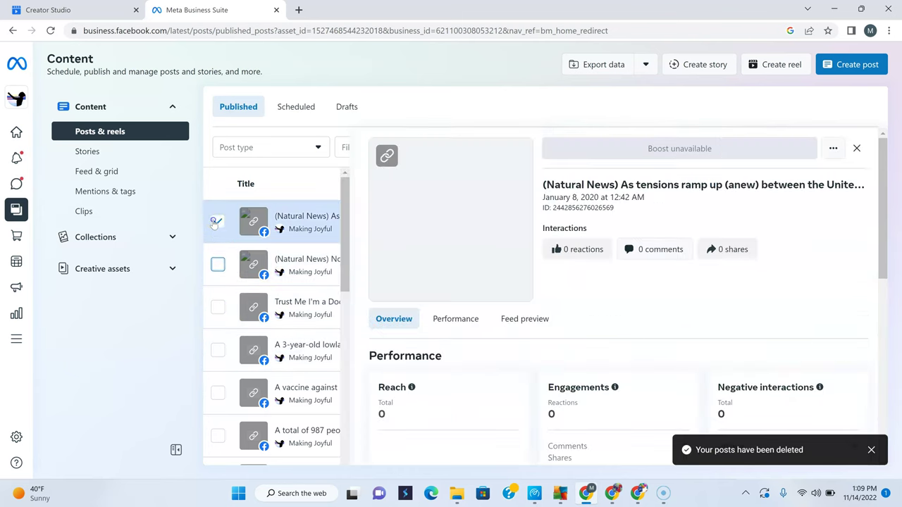
left_click(218, 221)
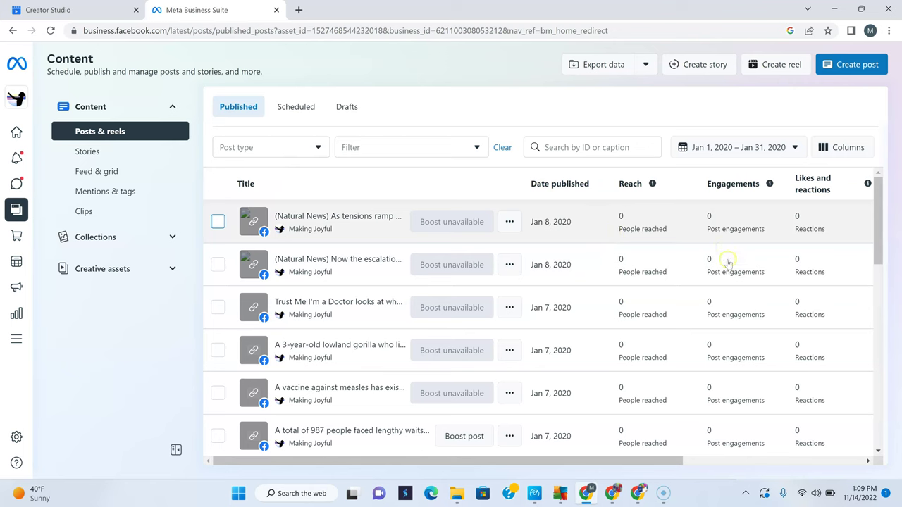
- Bulk-delete the five posts from "(Natural News) As tensions ramp" down to "A vaccine against measles" once more, confirming the permanent deletion
left_click(217, 223)
left_click(217, 264)
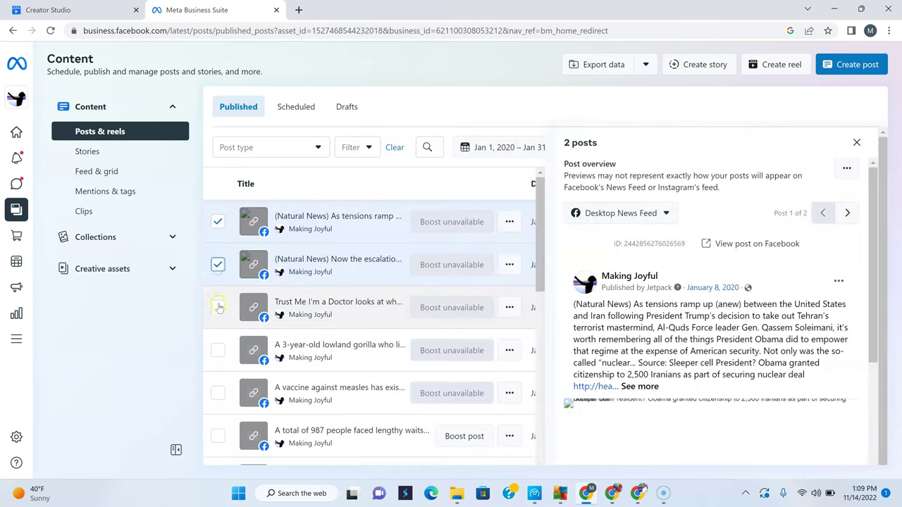
left_click(218, 308)
left_click(218, 350)
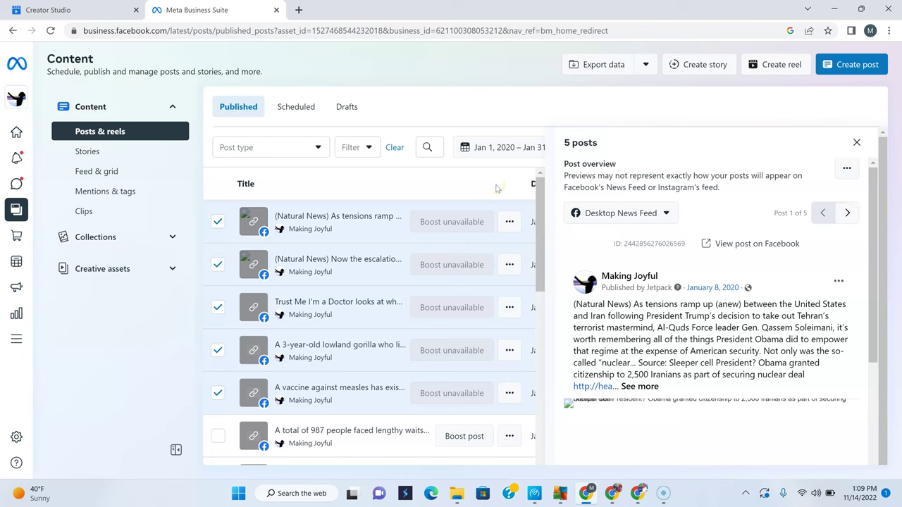
left_click(846, 168)
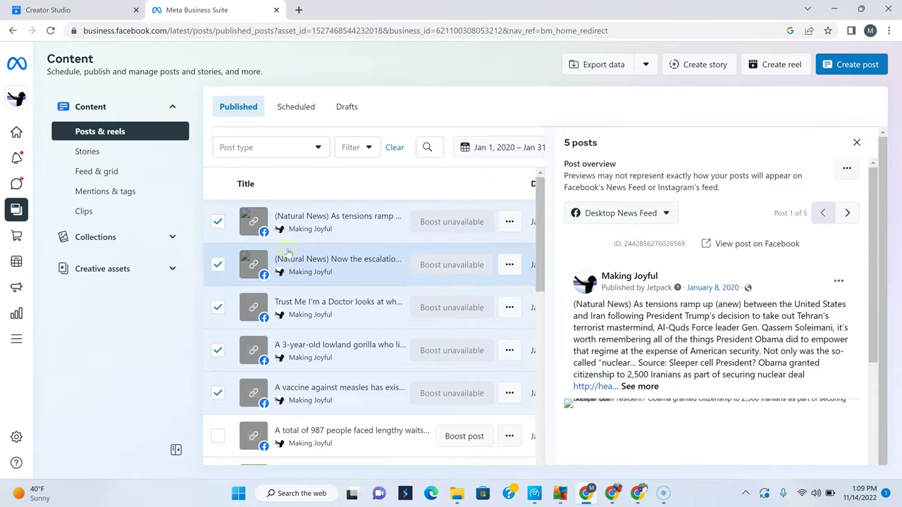
left_click(846, 169)
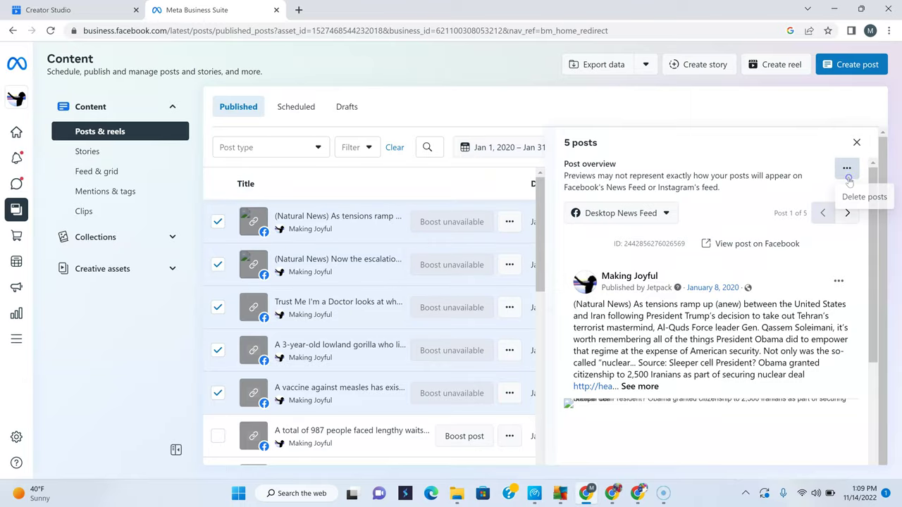
left_click(855, 200)
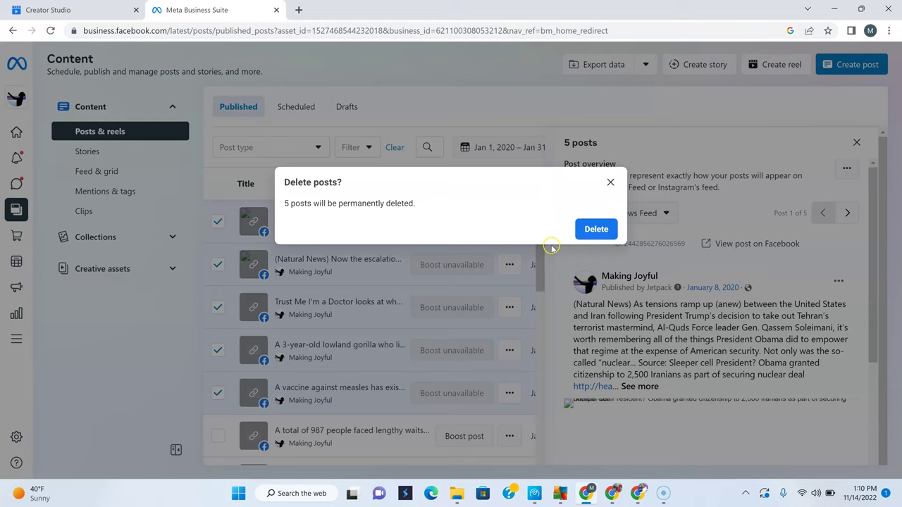
left_click(590, 231)
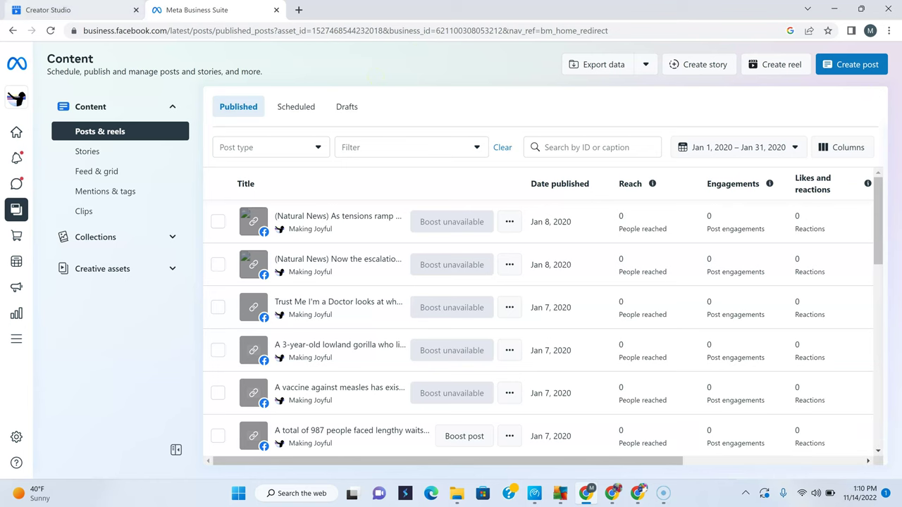
- Switch to Creator Studio, reopen the list of all published posts, and clear the "feed" search term
left_click(74, 11)
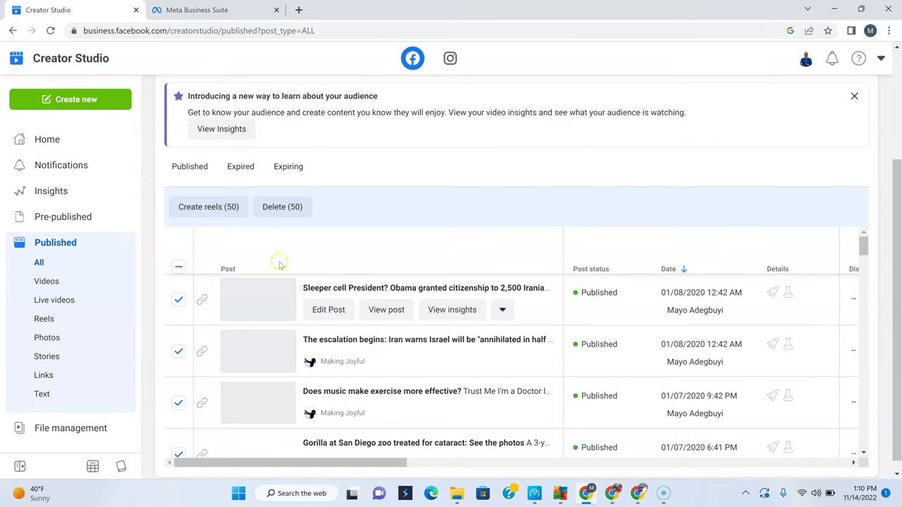
left_click(64, 141)
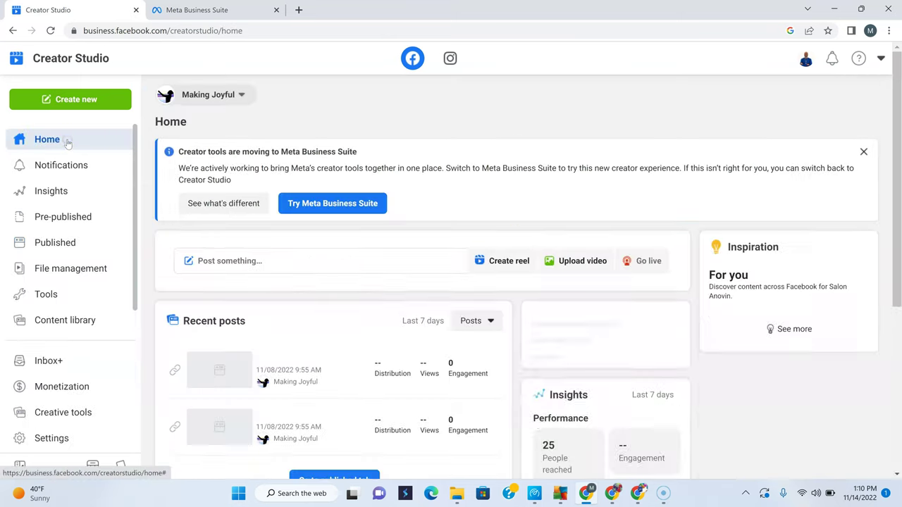
left_click(73, 246)
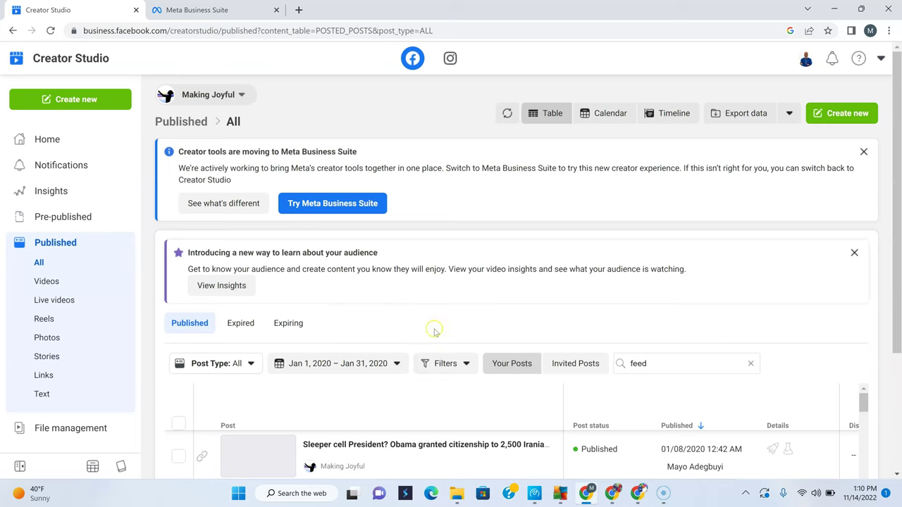
scroll(434, 332, "down", 1)
scroll(434, 332, "down", 1)
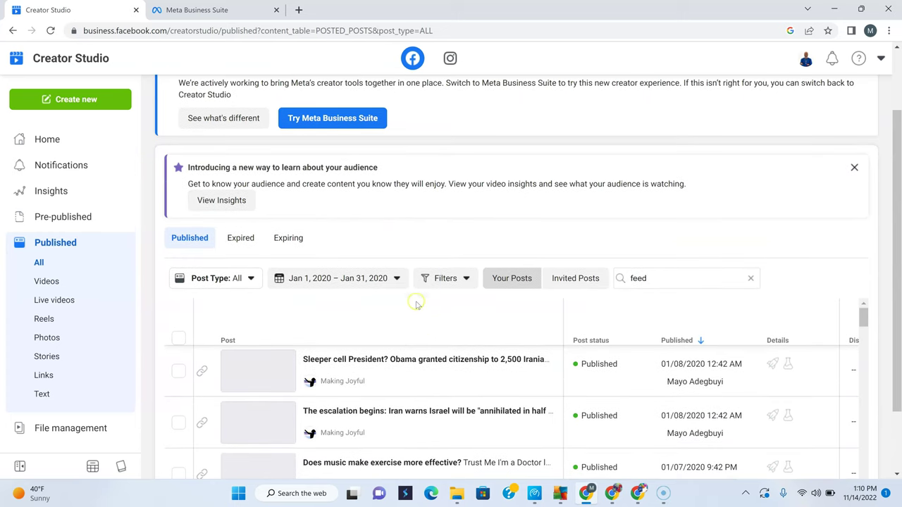
left_click(750, 278)
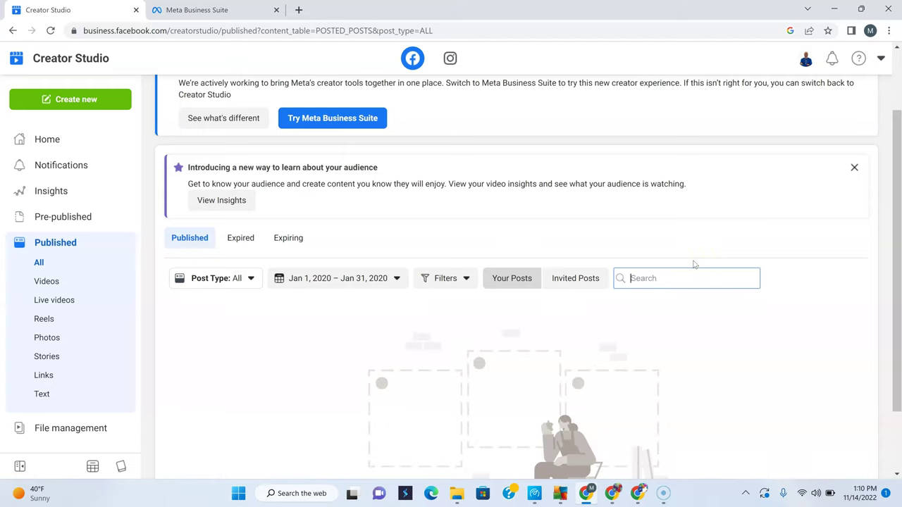
left_click(374, 344)
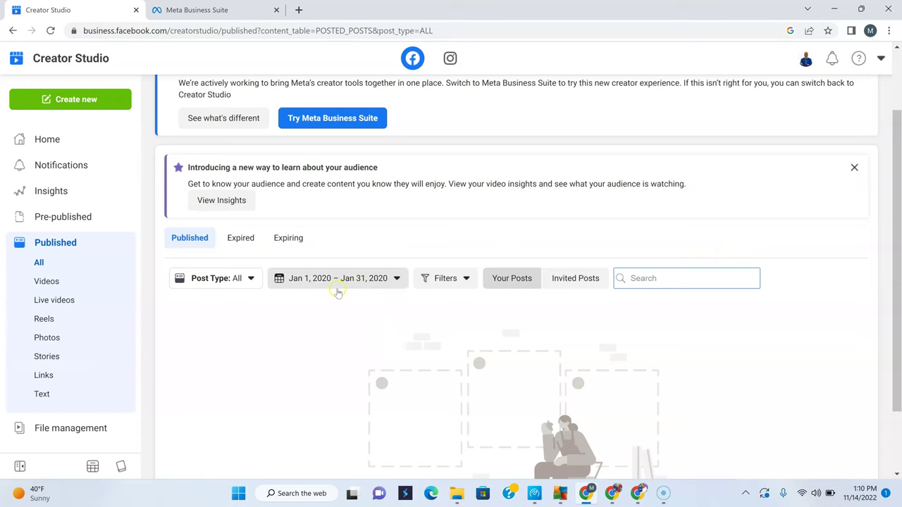
- Filter the published posts to the last 7 days
left_click(372, 278)
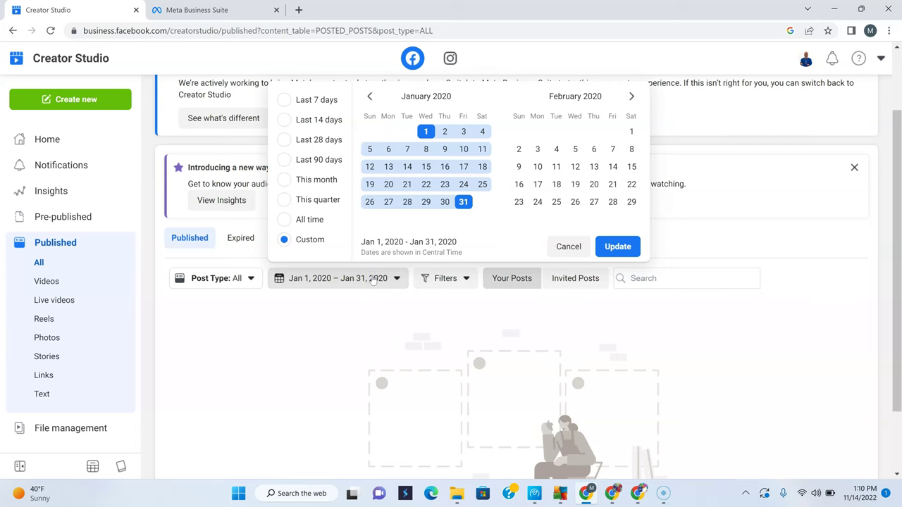
left_click(286, 101)
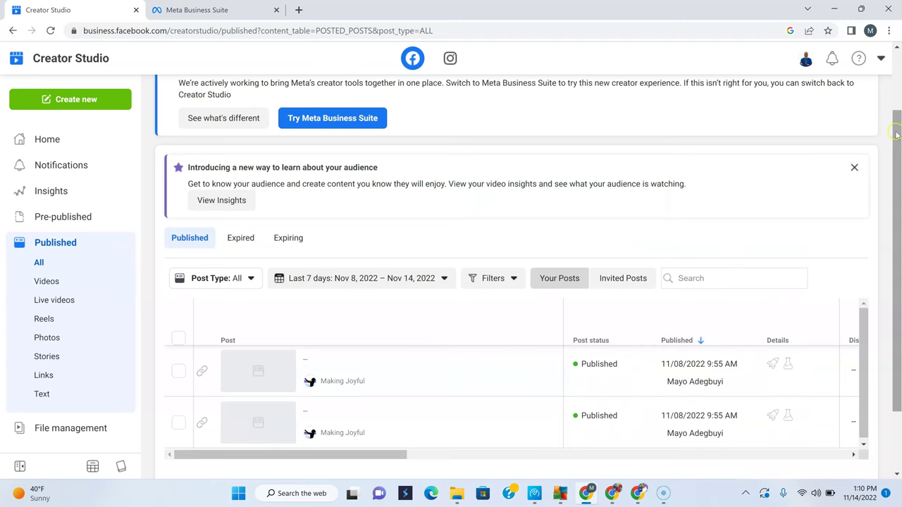
scroll(893, 130, "down", 1)
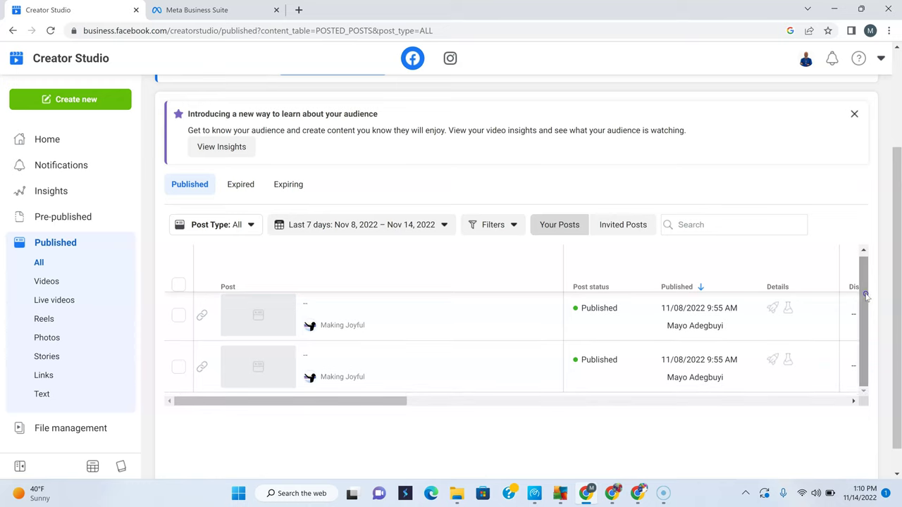
- Filter the published posts to the custom date range January 1, 2020 to January 31, 2020 in Creator Studio
left_click(386, 224)
left_click(386, 224)
left_click(380, 225)
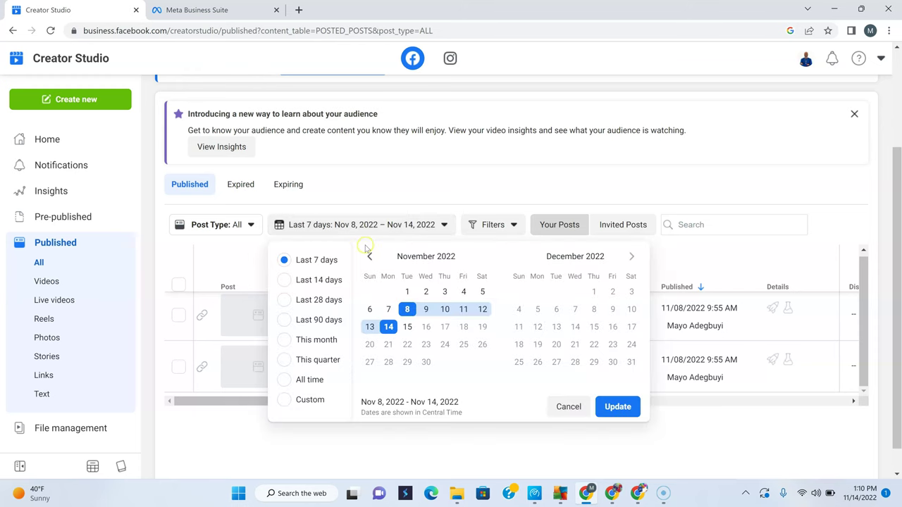
triple_click(370, 256)
triple_click(370, 257)
triple_click(372, 258)
triple_click(372, 258)
triple_click(372, 257)
left_click(372, 257)
triple_click(371, 257)
triple_click(372, 258)
triple_click(372, 258)
left_click(372, 257)
double_click(372, 257)
left_click(371, 258)
double_click(372, 257)
double_click(371, 257)
left_click(372, 257)
left_click(371, 258)
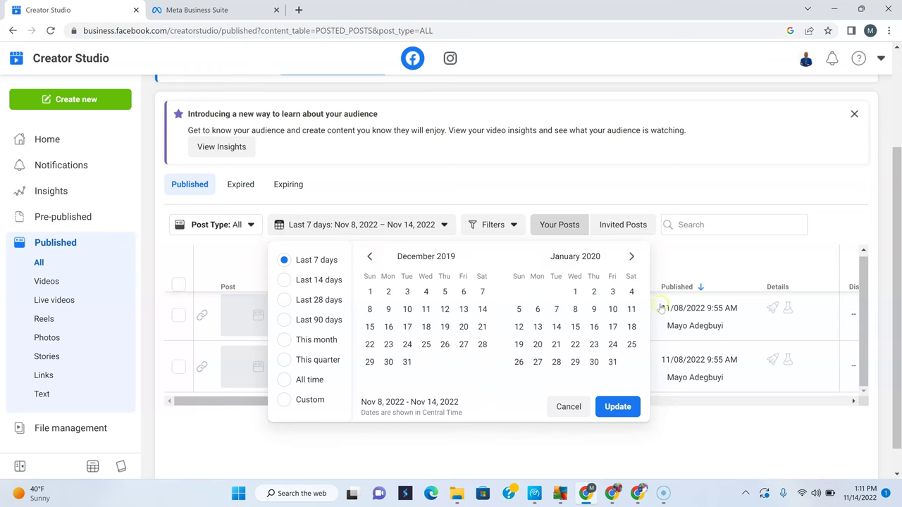
left_click(574, 292)
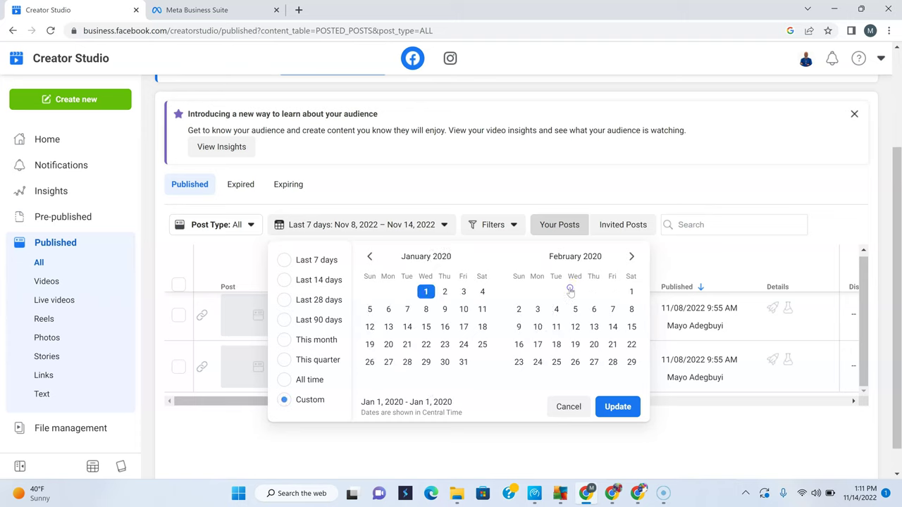
left_click(462, 362)
left_click(614, 408)
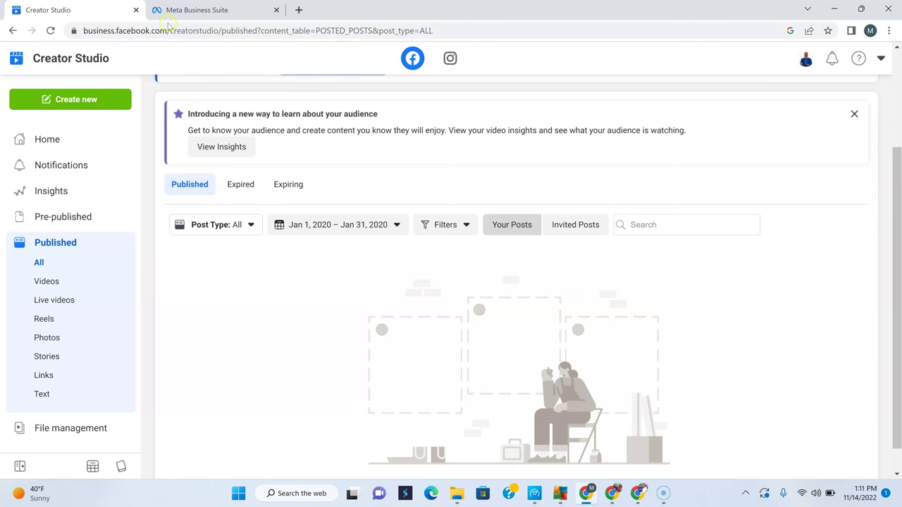
- Switch to Meta Business Suite and look over the published posts listed for January 2020
left_click(188, 6)
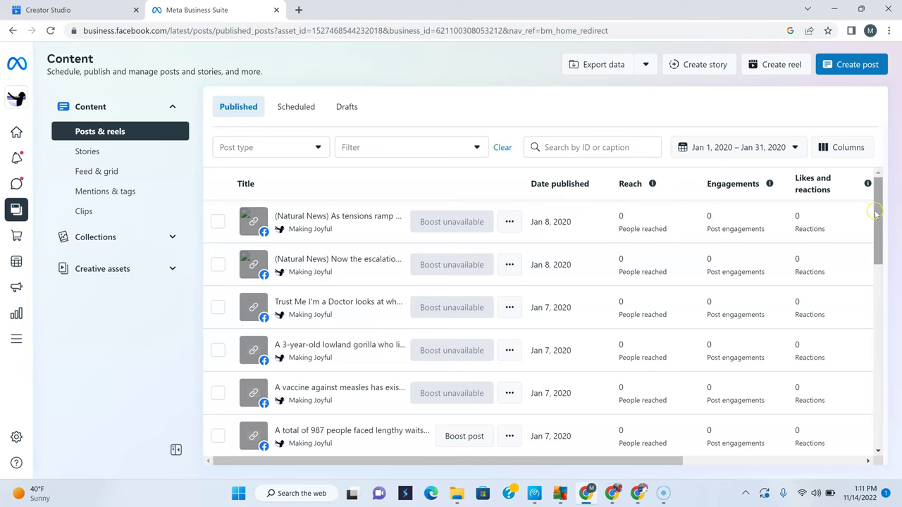
left_click_drag(878, 216, 884, 307)
scroll(883, 306, "up", 3)
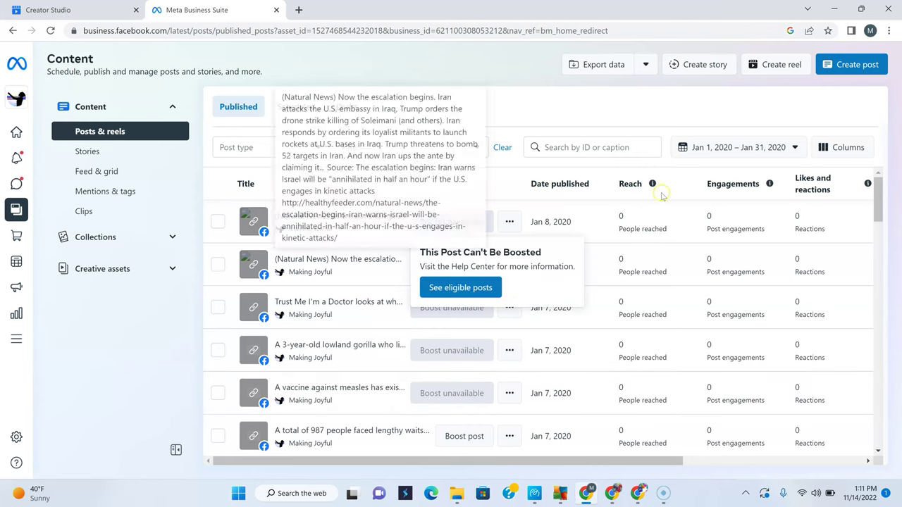
mouse_move(459, 258)
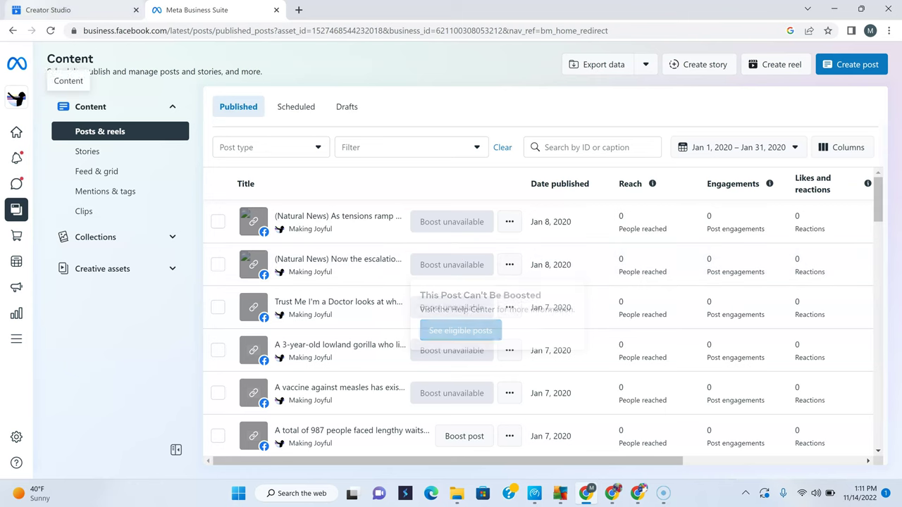
- Switch to Creator Studio and look through the available filters for published posts, including Branded content
left_click(49, 7)
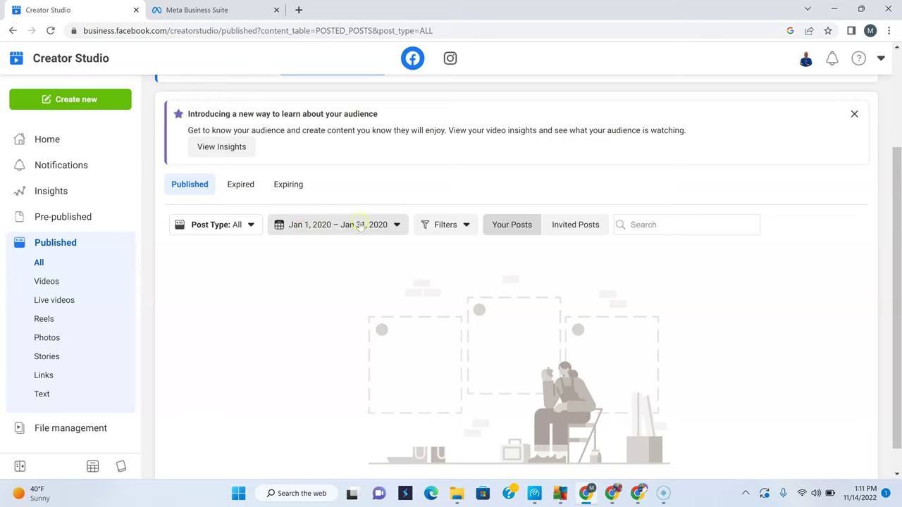
left_click(468, 225)
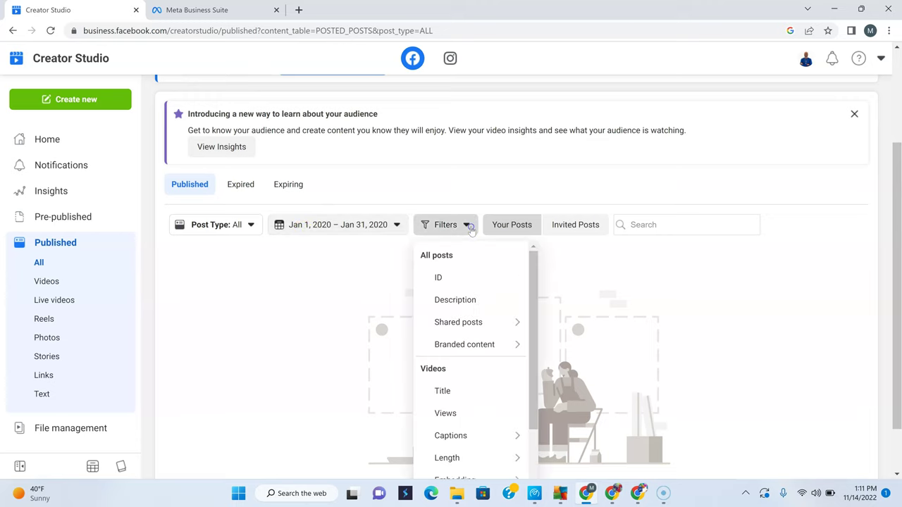
left_click(481, 346)
left_click(622, 189)
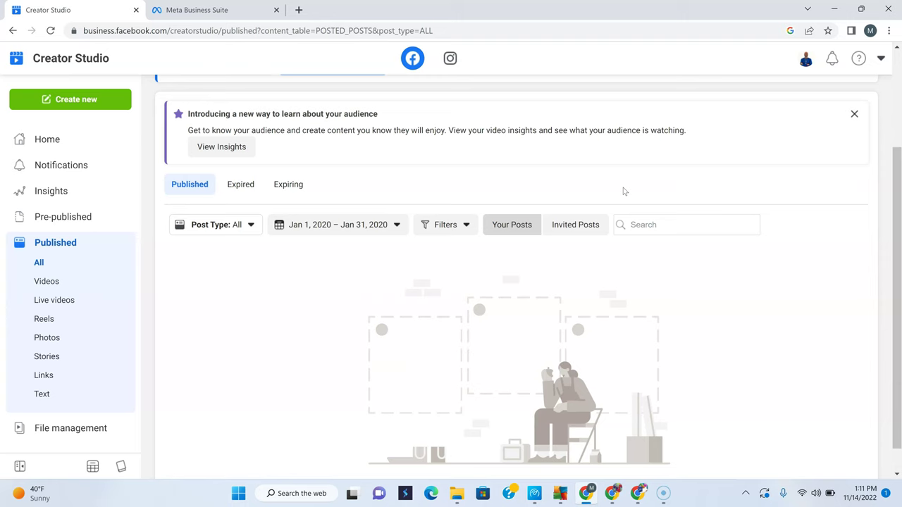
- Return to Meta Business Suite and examine the January 2020 post titles for a common keyword
left_click(220, 4)
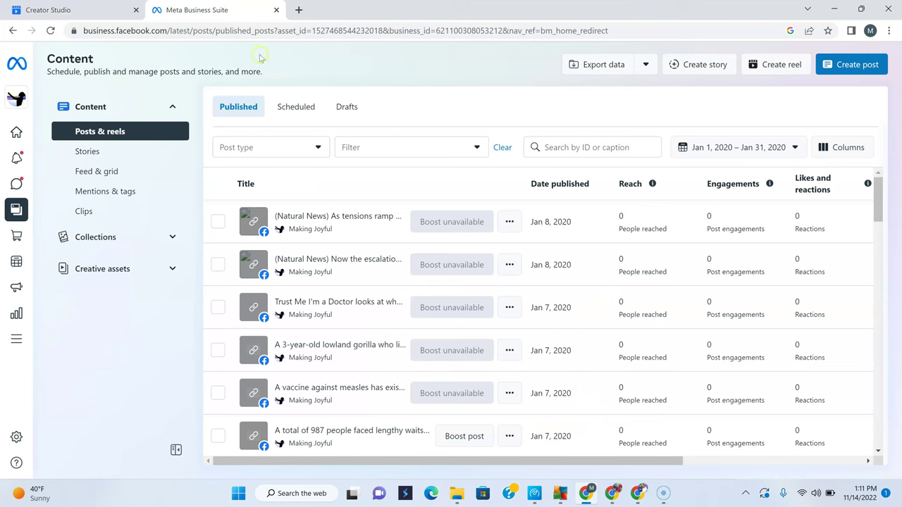
scroll(350, 239, "down", 3)
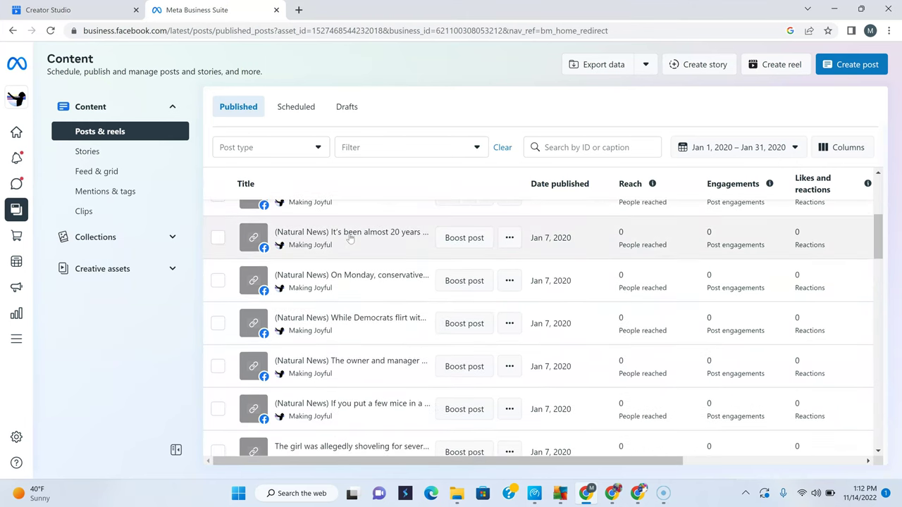
scroll(350, 239, "down", 1)
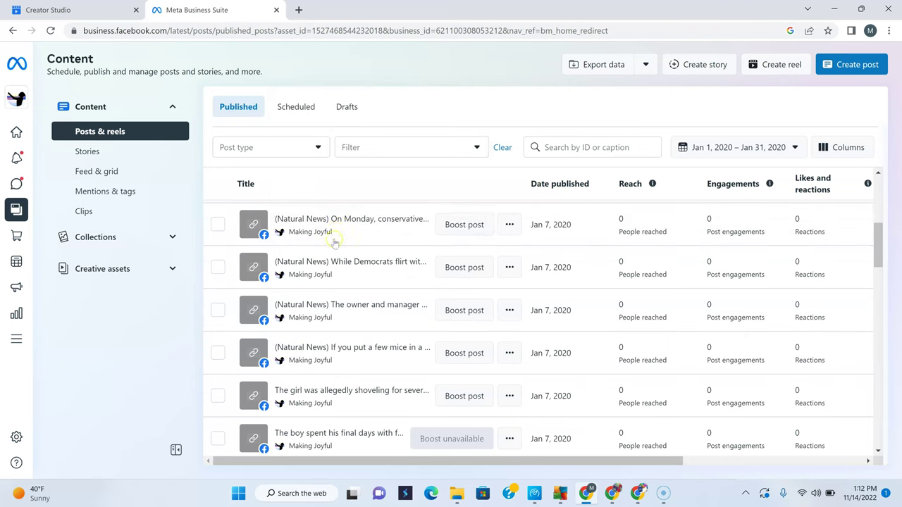
scroll(338, 244, "up", 3)
scroll(338, 244, "up", 1)
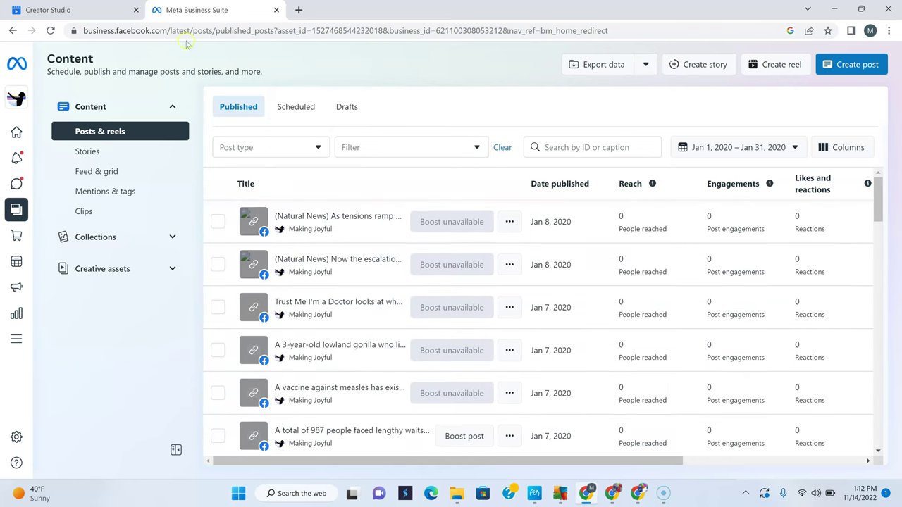
- Switch to Creator Studio and search the January 2020 published posts for "natural"
left_click(88, 6)
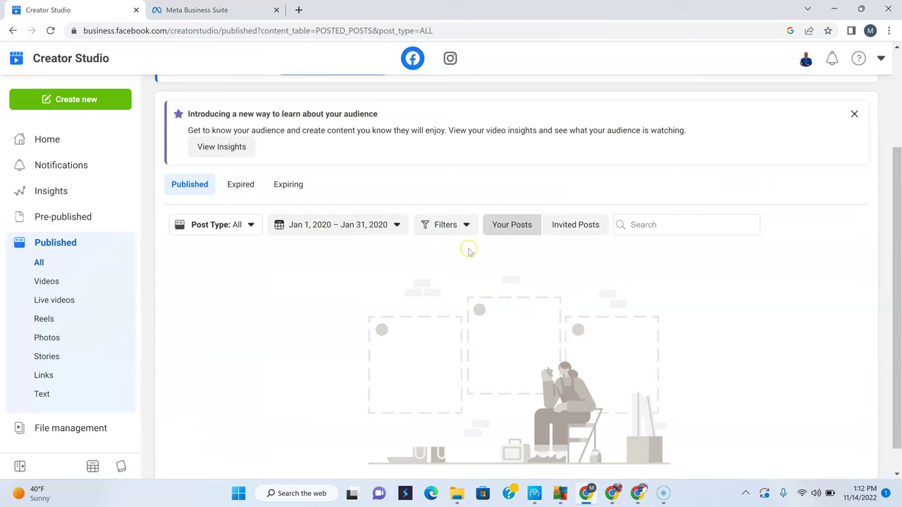
left_click(641, 229)
type("natural")
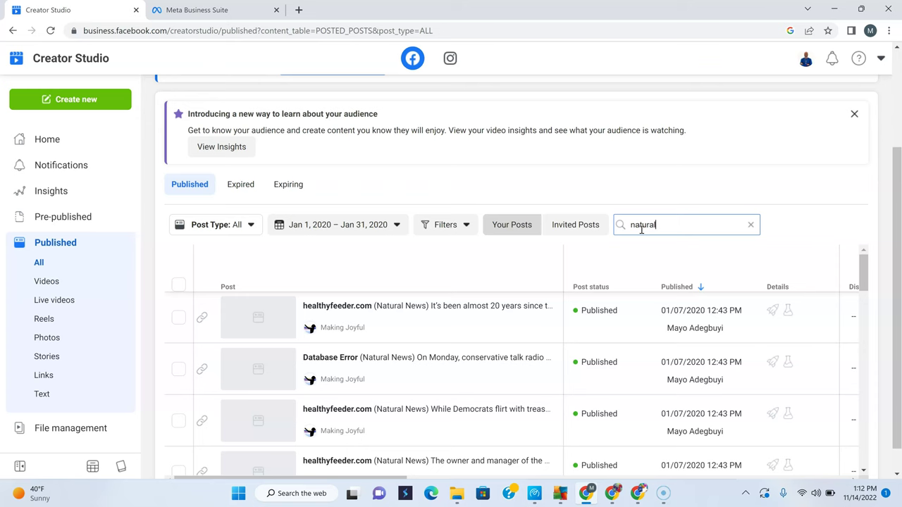
left_click(224, 11)
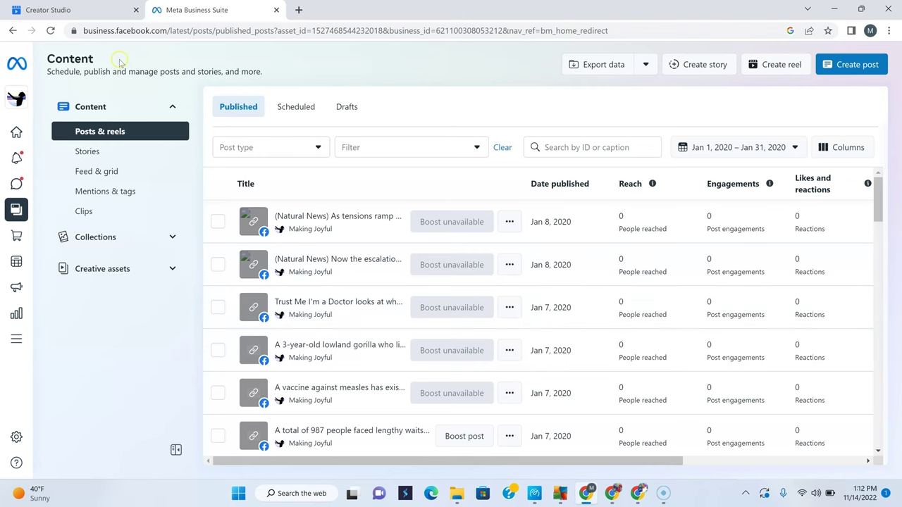
left_click(102, 19)
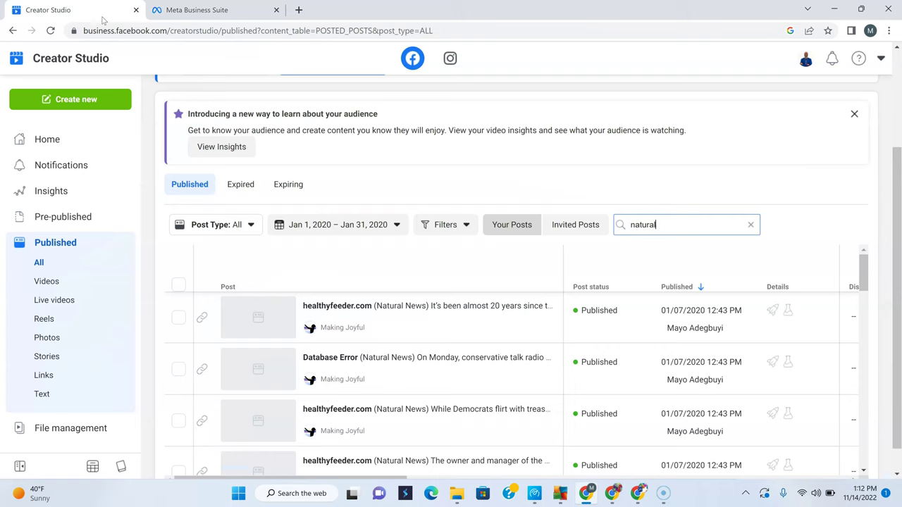
- Select all posts matching the "natural" search, loading the rest of the list so the remaining posts are included
left_click(179, 285)
left_click(179, 285)
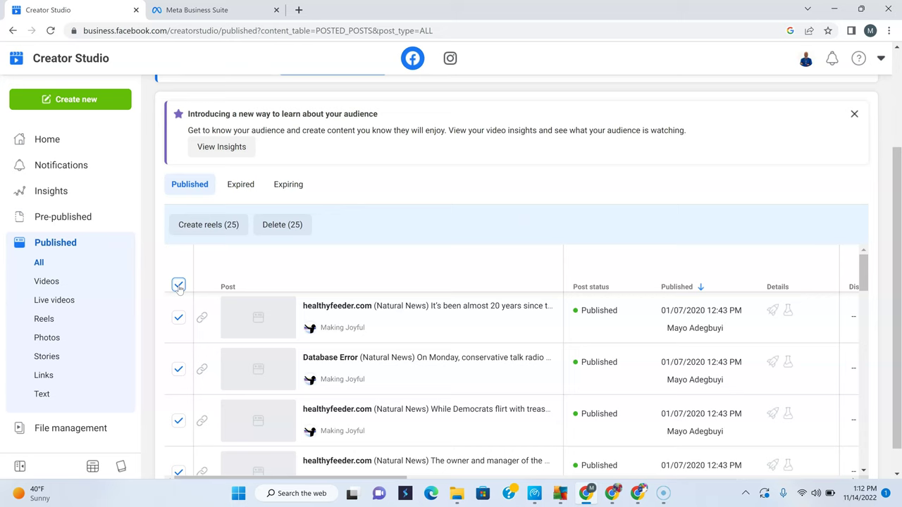
left_click(865, 279)
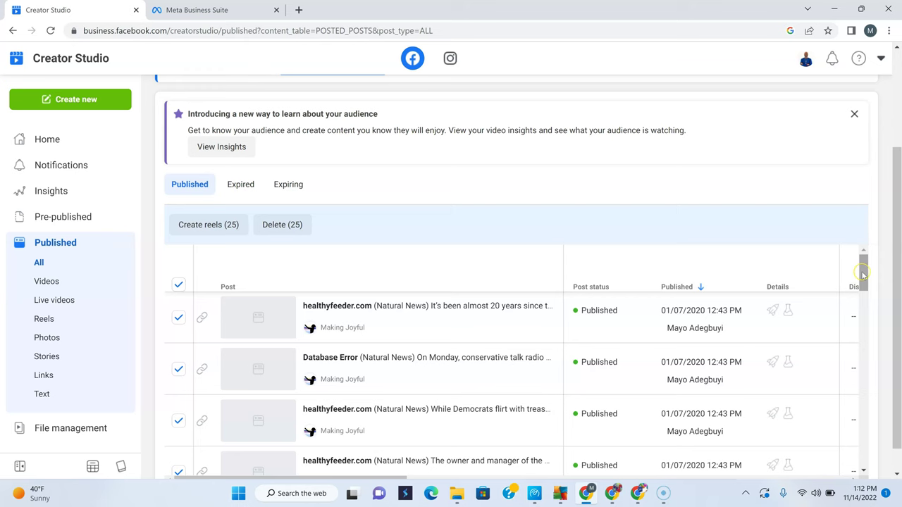
left_click_drag(863, 274, 867, 470)
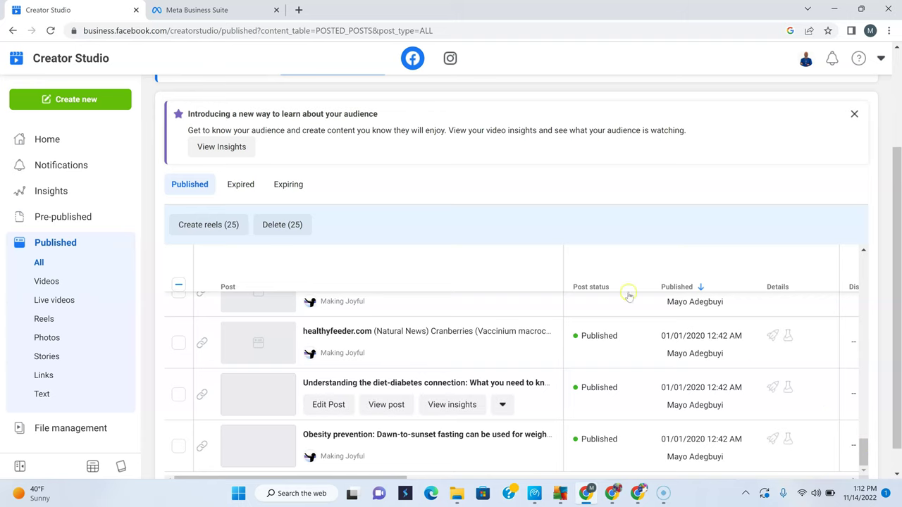
left_click(179, 286)
left_click(179, 286)
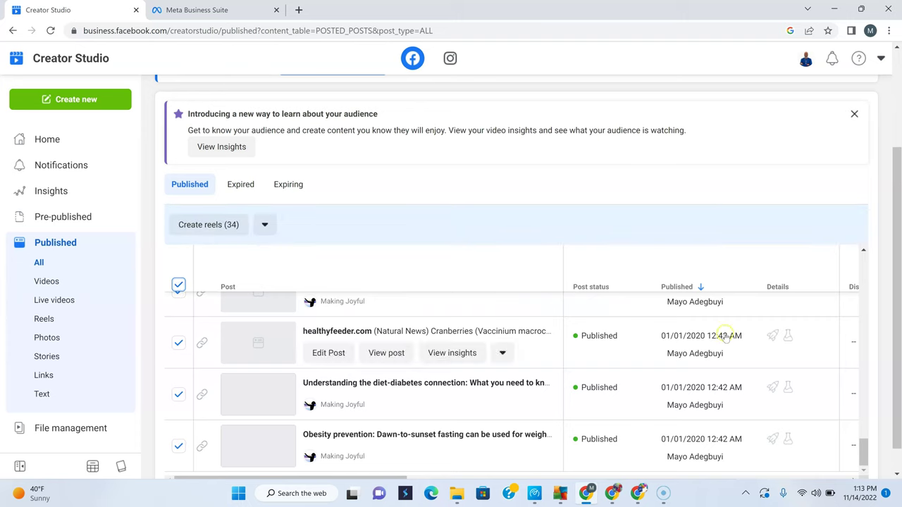
left_click_drag(865, 441, 862, 475)
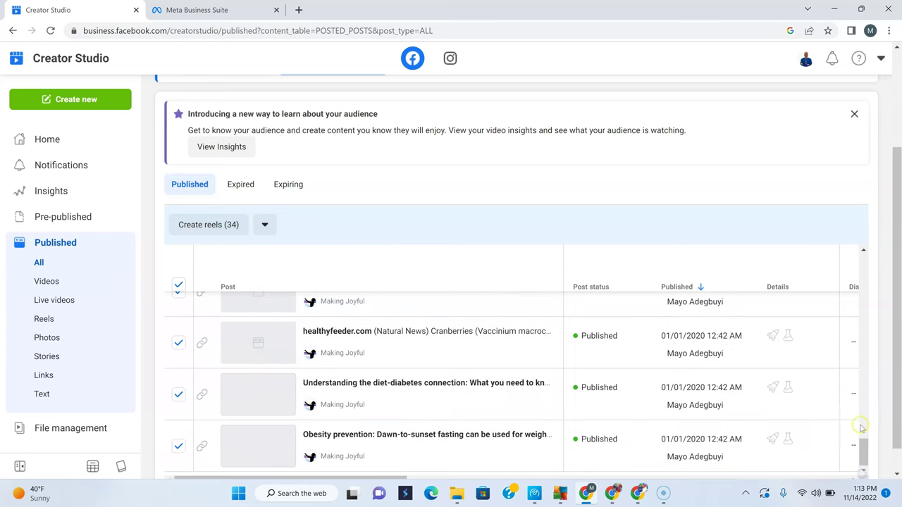
left_click_drag(864, 451, 860, 289)
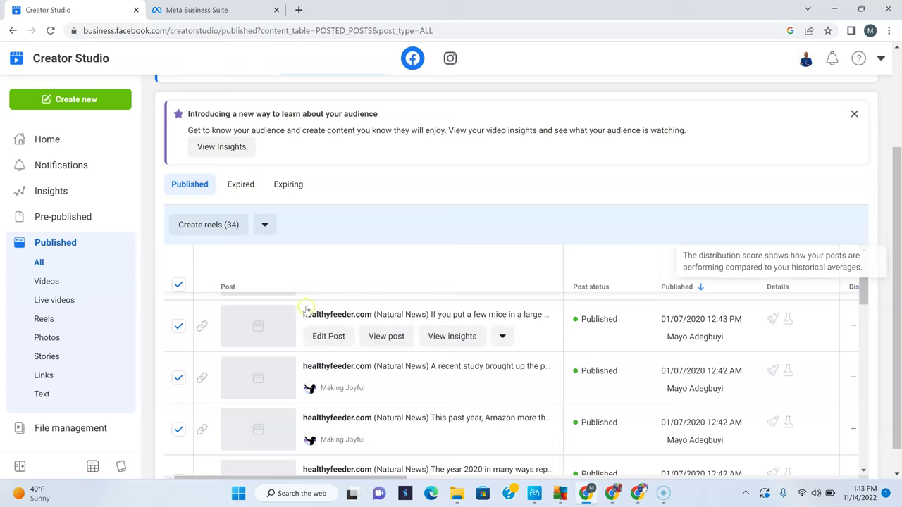
- View the bulk Delete option for the selected posts and close it without deleting them
left_click(265, 226)
left_click(275, 257)
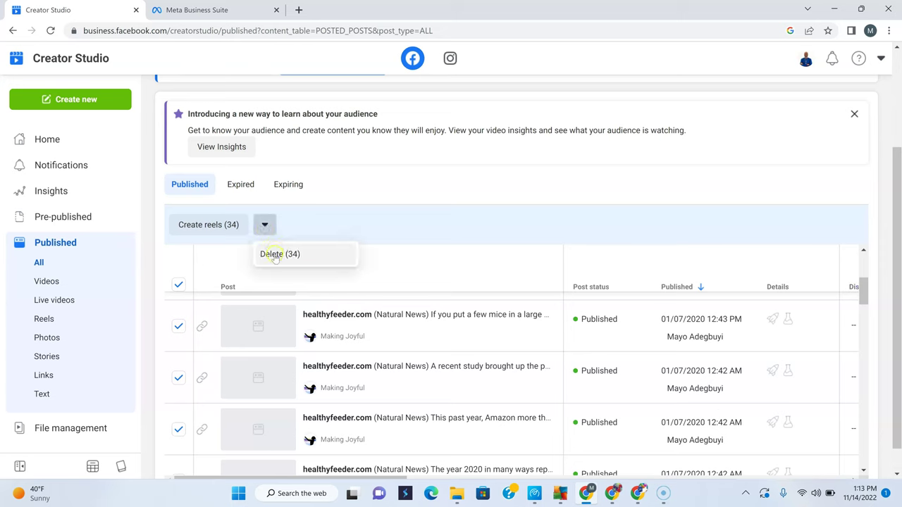
left_click(265, 225)
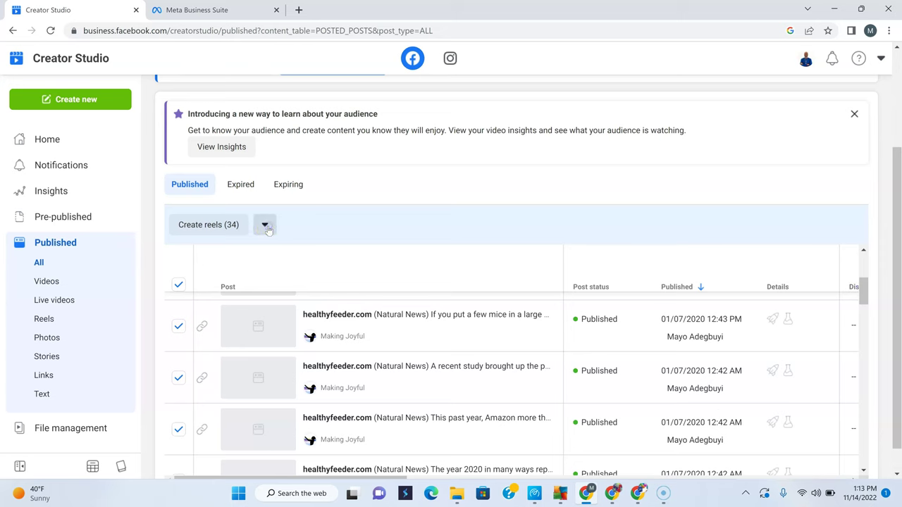
- Permanently delete all selected posts matching the "natural" search
left_click(265, 225)
left_click(279, 256)
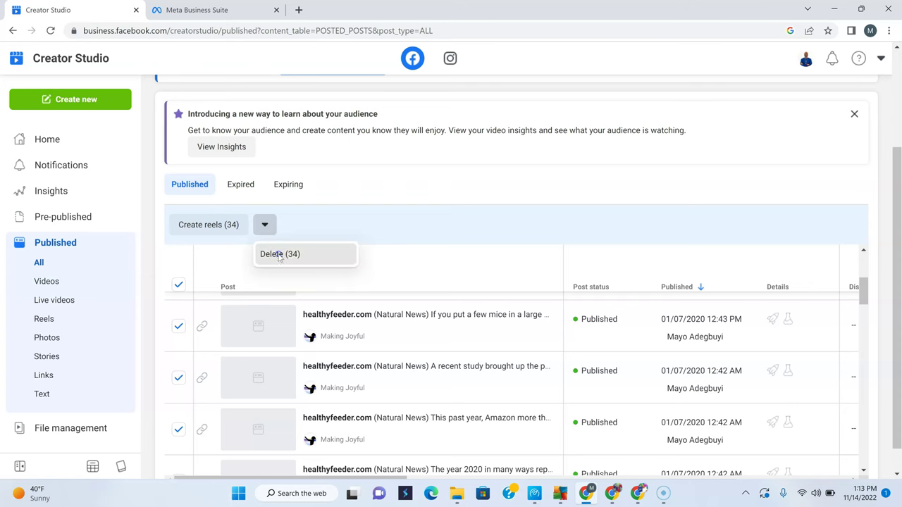
left_click(596, 228)
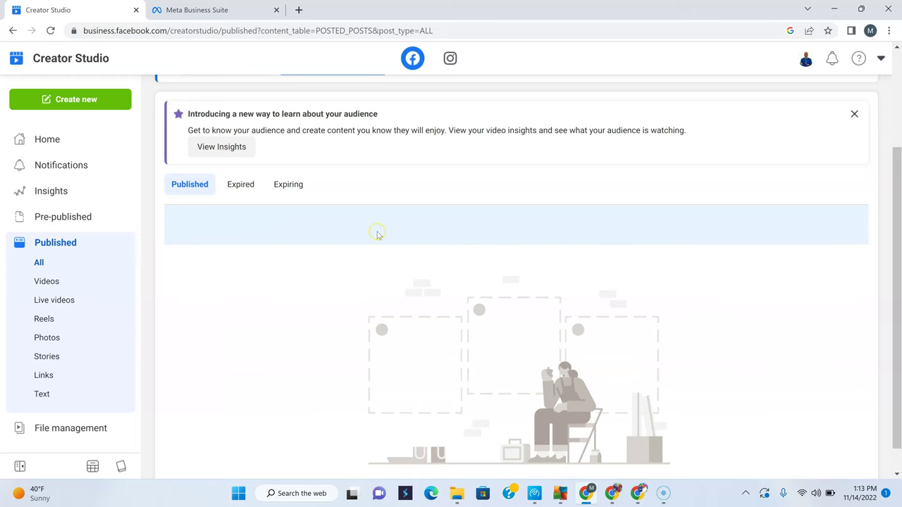
- Reload the published posts list and replace the search keyword with "feed"
scroll(377, 235, "up", 2)
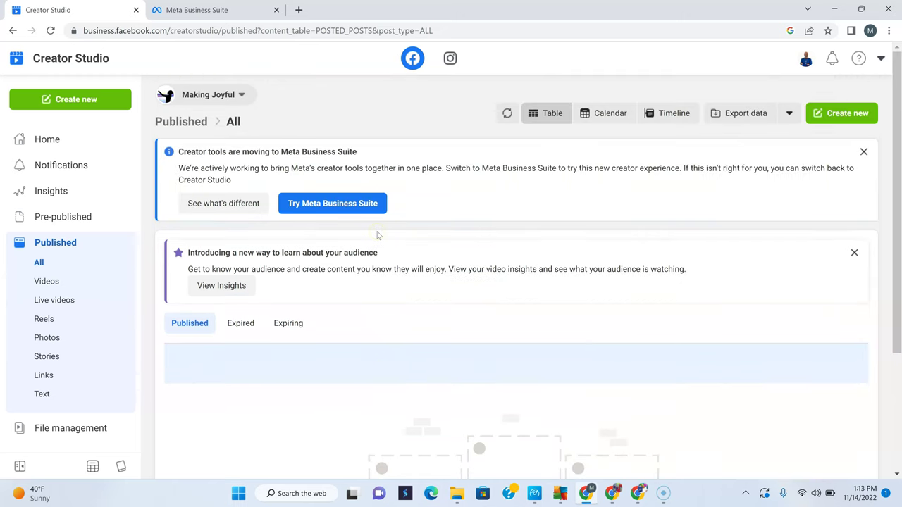
left_click(66, 250)
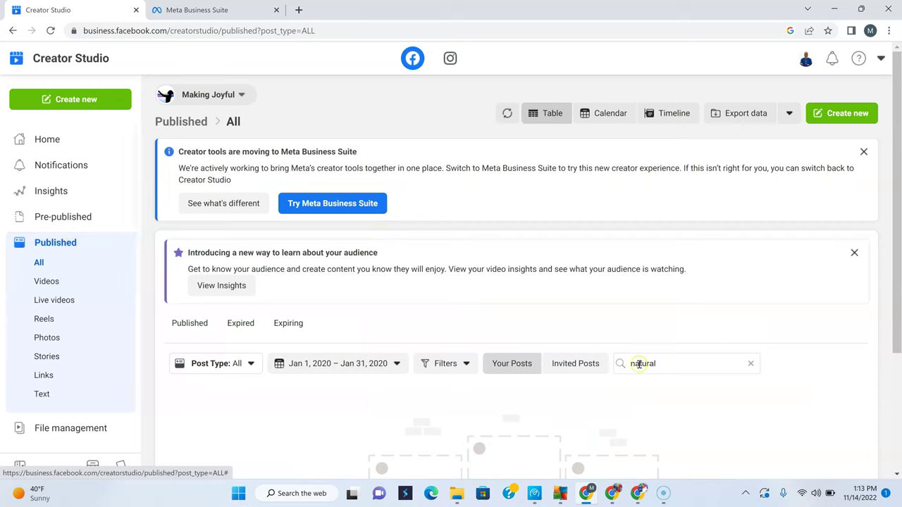
left_click(665, 362)
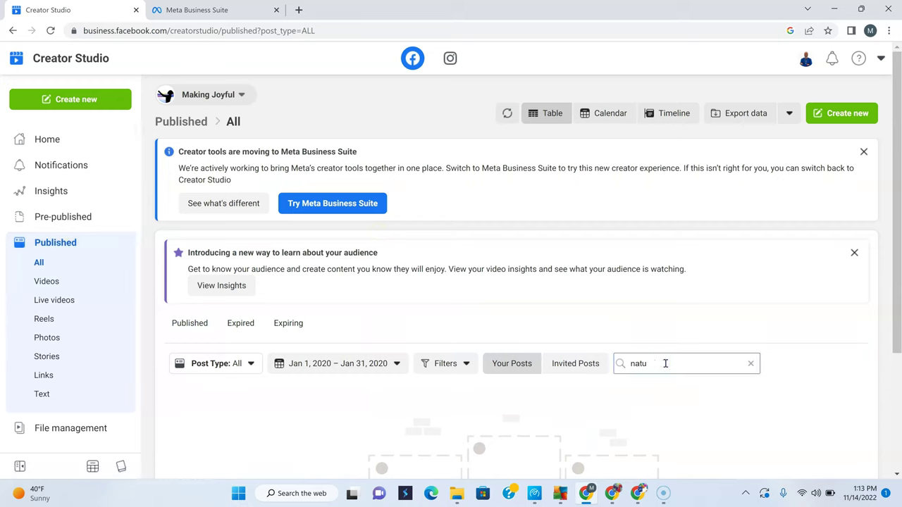
key("BackSpace")
type("feed")
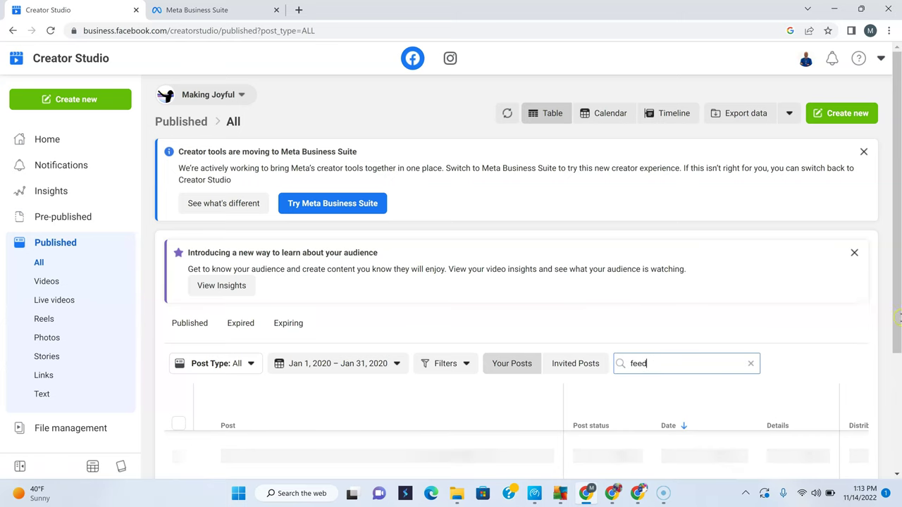
- Select all posts matching the "feed" search, loading the rest of the list so every post is included
left_click_drag(898, 317, 899, 451)
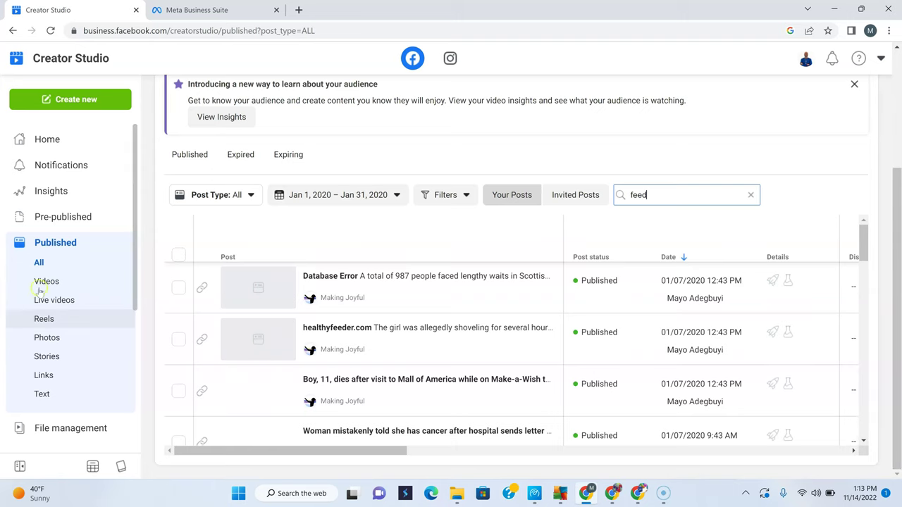
left_click(178, 255)
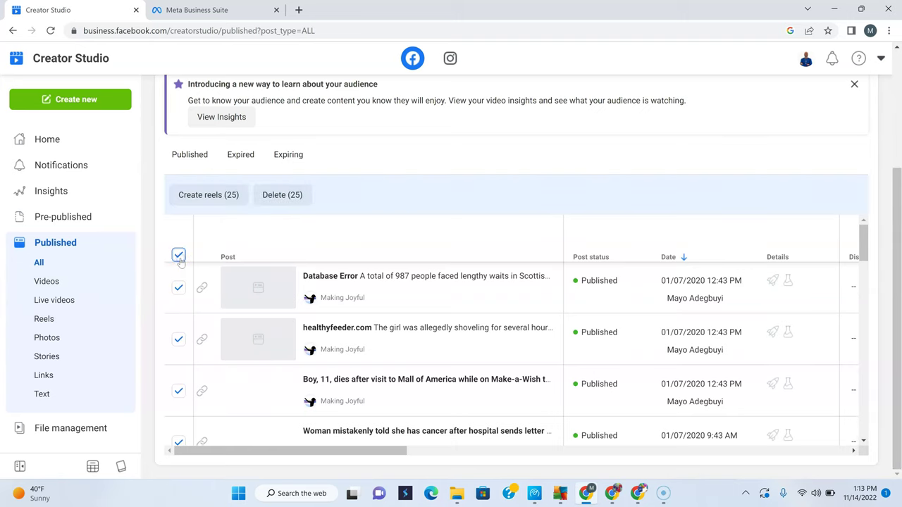
left_click_drag(863, 243, 873, 442)
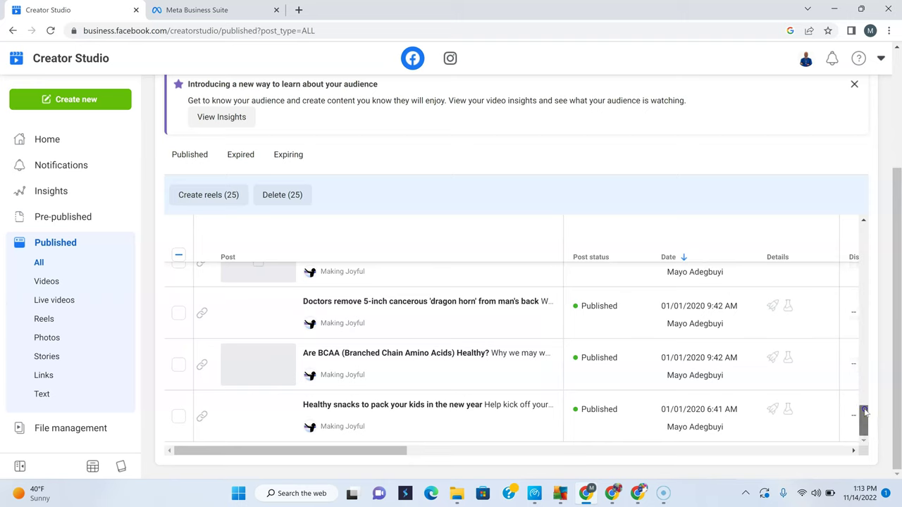
left_click(178, 256)
left_click(178, 256)
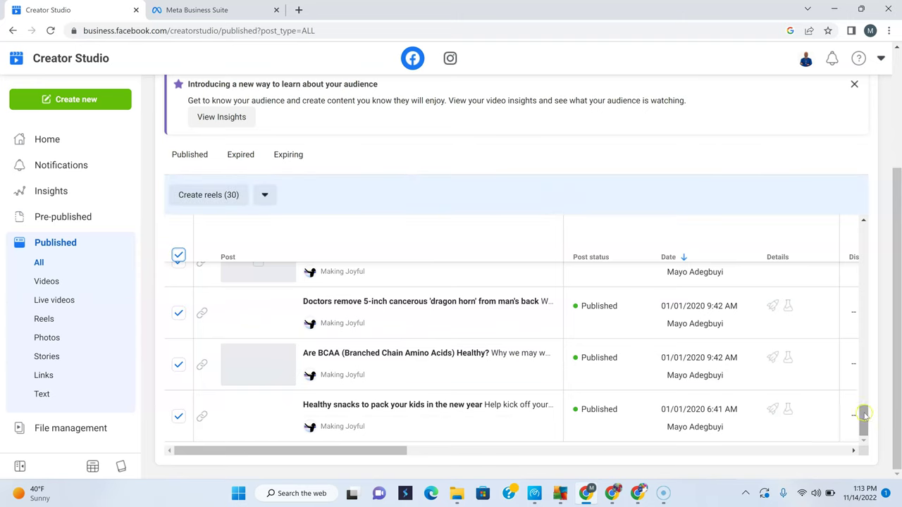
- Permanently delete all selected posts matching the "feed" search
left_click(268, 200)
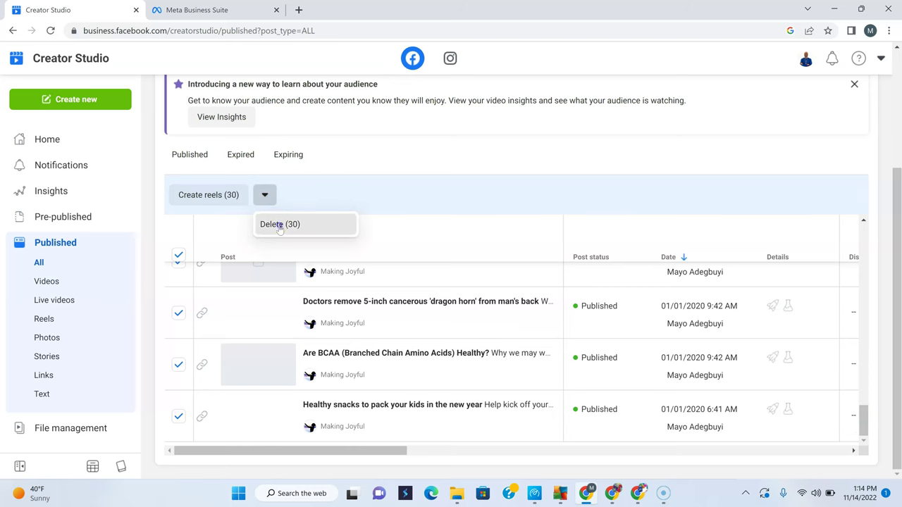
left_click(280, 225)
left_click(596, 226)
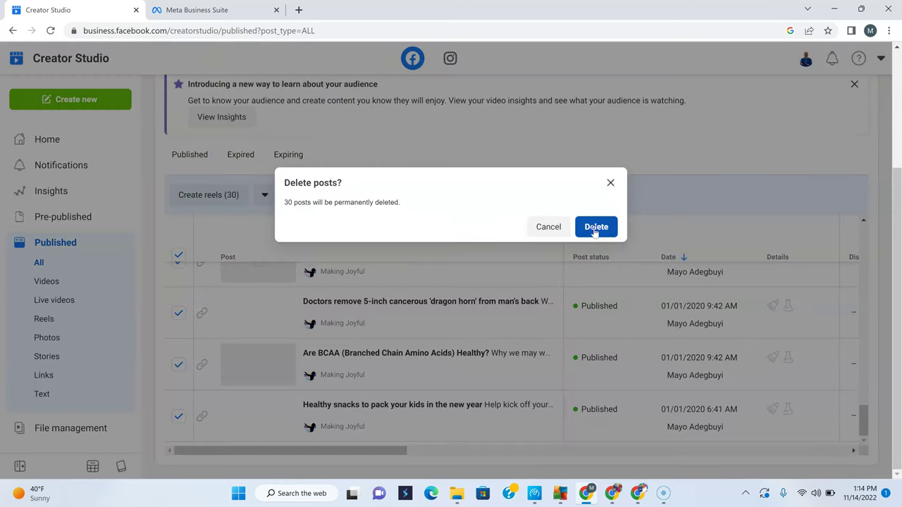
- Switch to Meta Business Suite, reapply the Jan 1 – Jan 31, 2020 date range and check the list for remaining posts
left_click(187, 10)
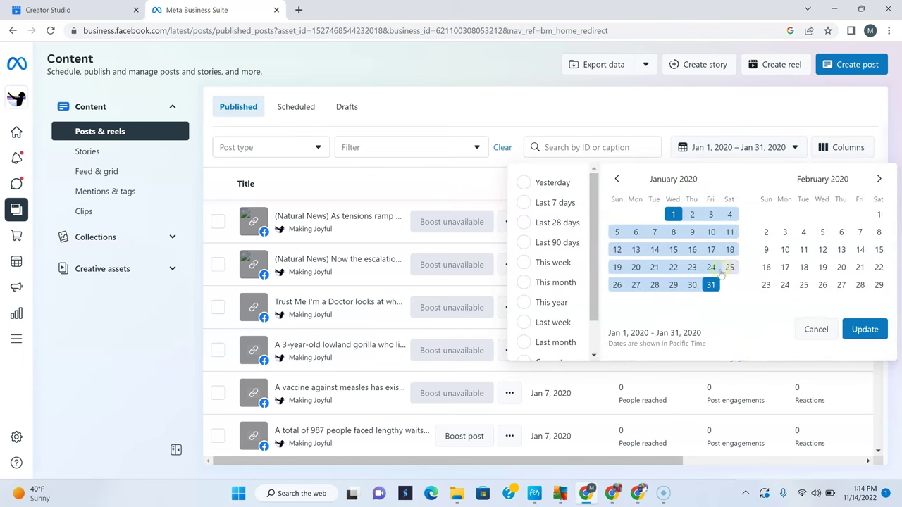
left_click(691, 285)
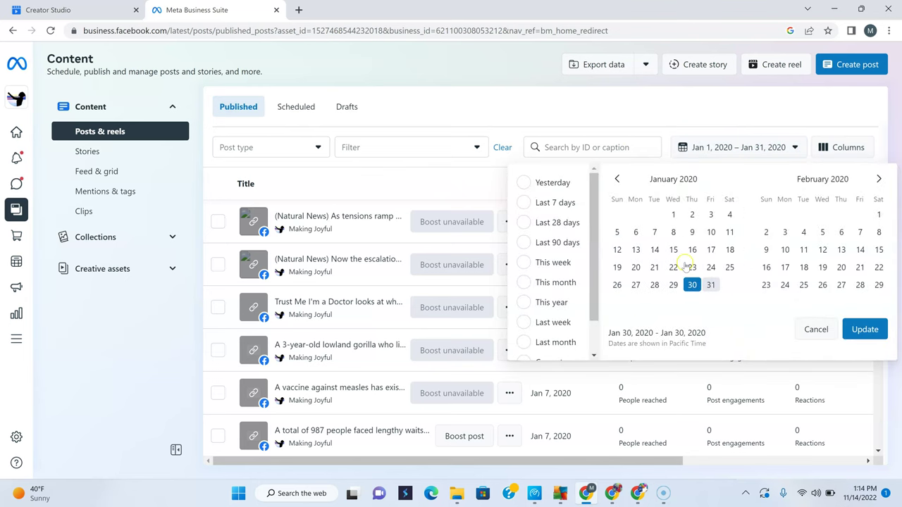
left_click(673, 214)
left_click(710, 284)
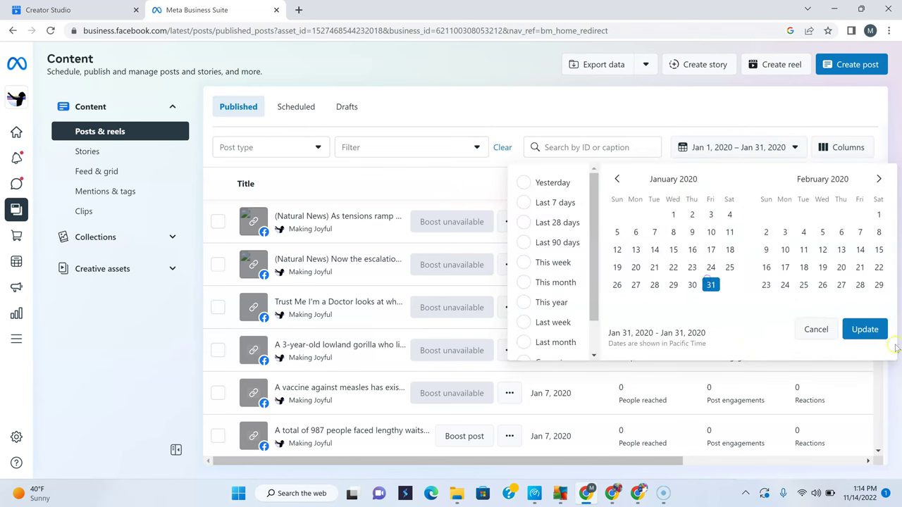
left_click(673, 214)
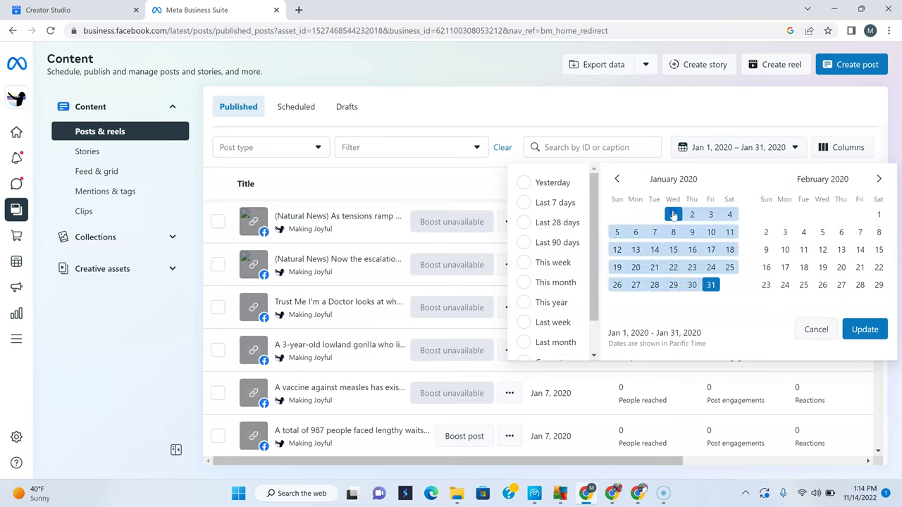
left_click(865, 329)
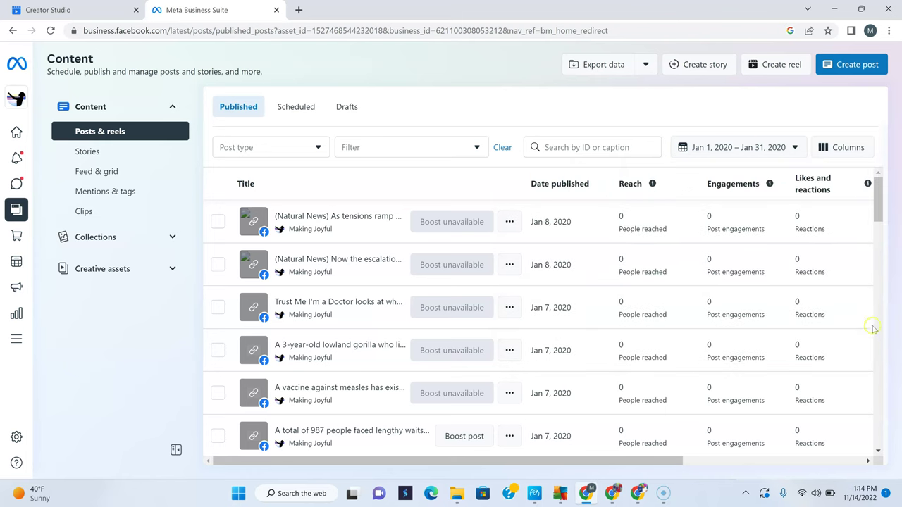
scroll(528, 310, "down", 3)
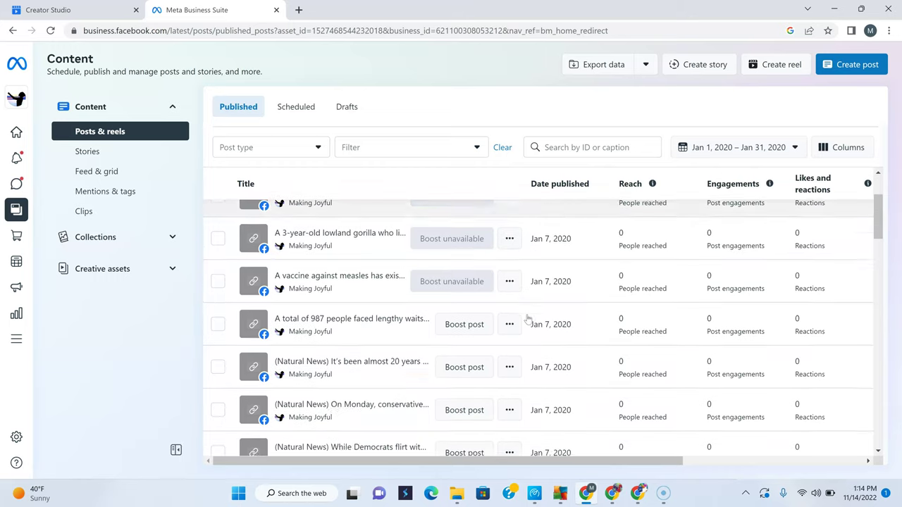
scroll(528, 318, "up", 2)
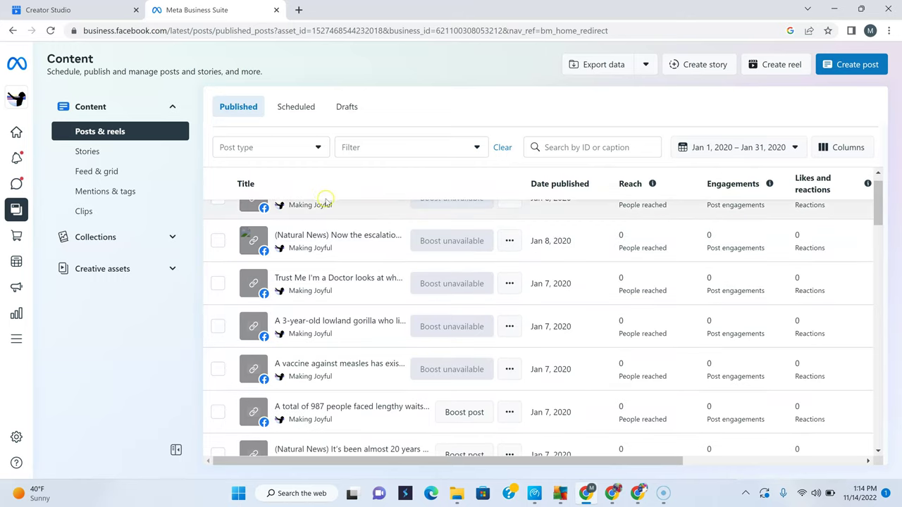
- Reload the Posts & reels list and filter it to Jan 1, 2020 – Jan 31, 2020
left_click(98, 154)
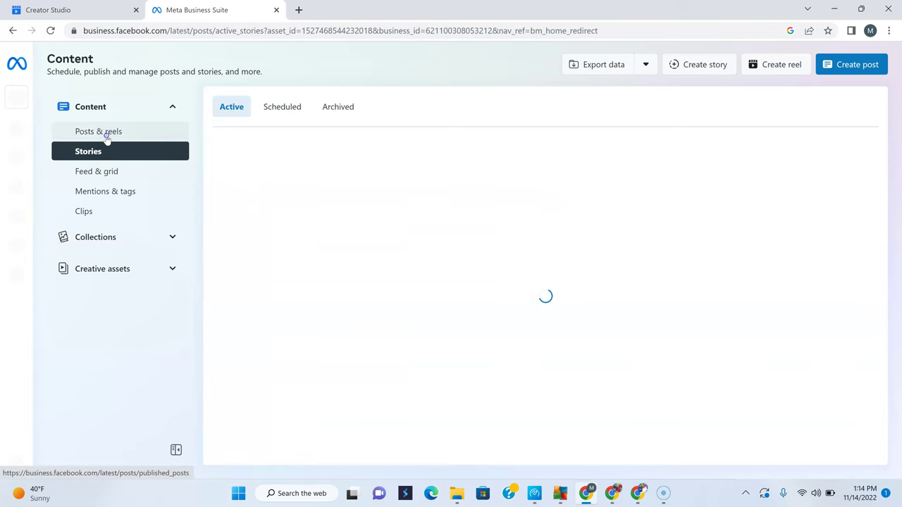
left_click(106, 136)
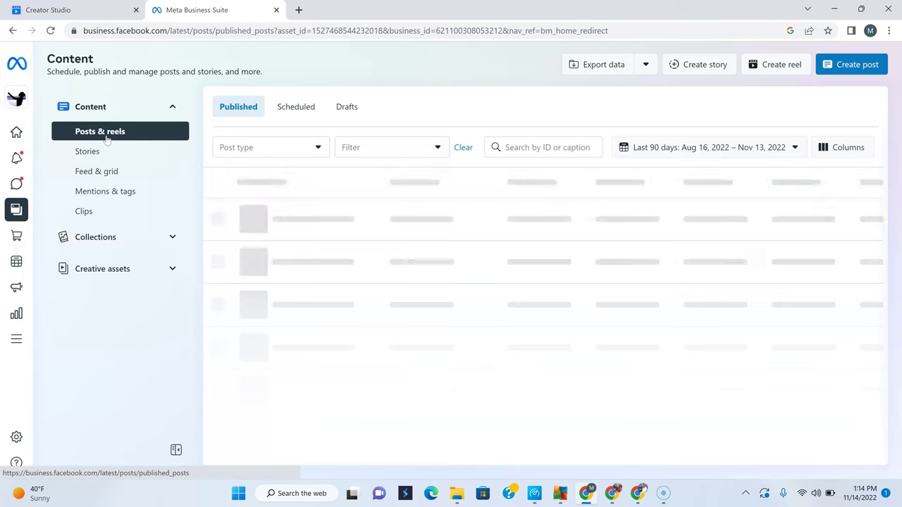
left_click(719, 153)
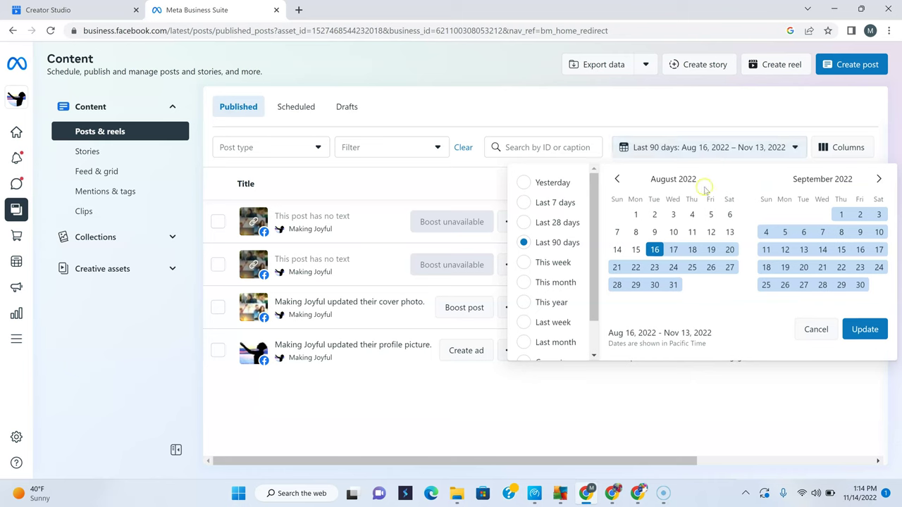
left_click(618, 180)
left_click(618, 181)
left_click(618, 180)
left_click(617, 181)
left_click(618, 180)
left_click(618, 180)
left_click(618, 181)
left_click(618, 180)
left_click(617, 181)
left_click(618, 180)
left_click(617, 180)
left_click(618, 181)
left_click(617, 180)
left_click(617, 181)
left_click(618, 180)
left_click(618, 180)
left_click(618, 180)
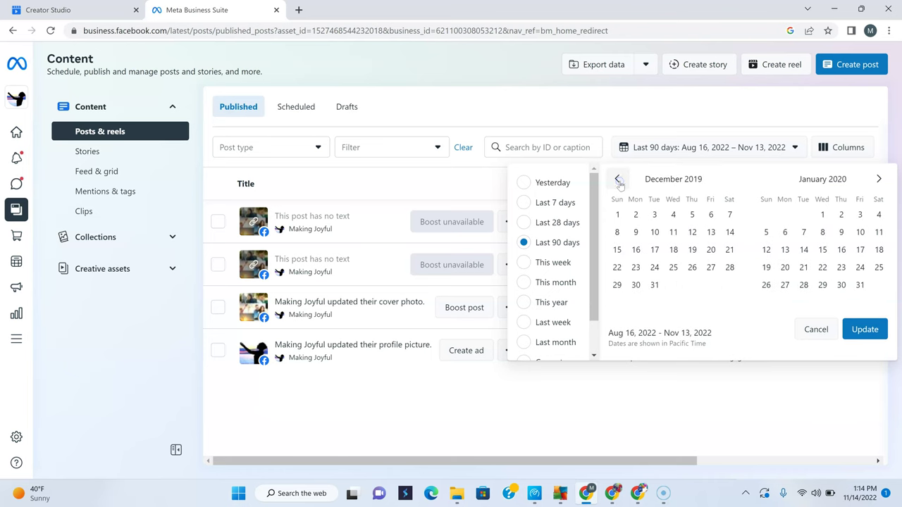
left_click(822, 214)
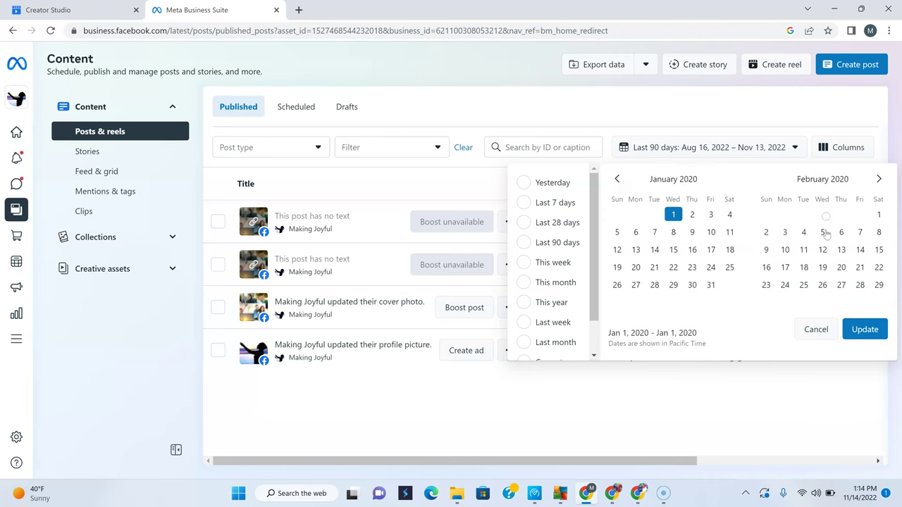
left_click(712, 284)
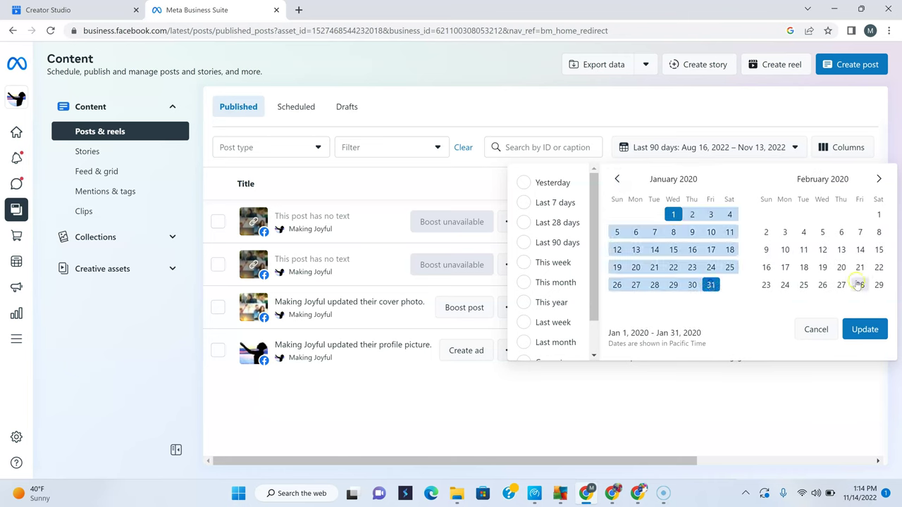
left_click(865, 329)
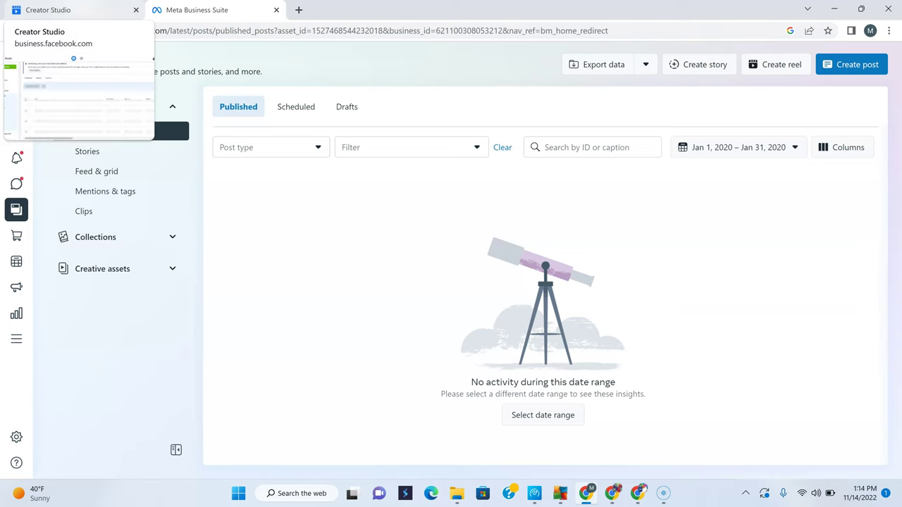
- Switch back to Creator Studio and refresh the list of all published posts by way of the Videos list
left_click(78, 14)
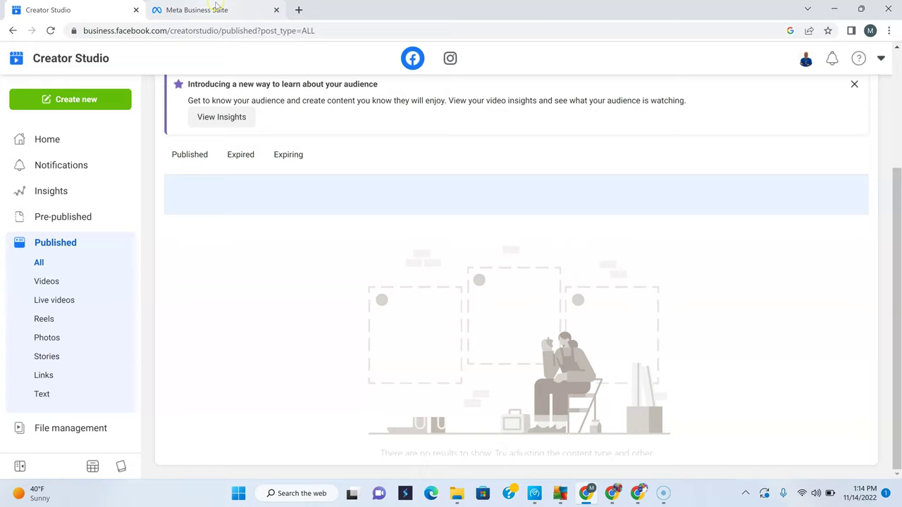
left_click(171, 9)
left_click(78, 9)
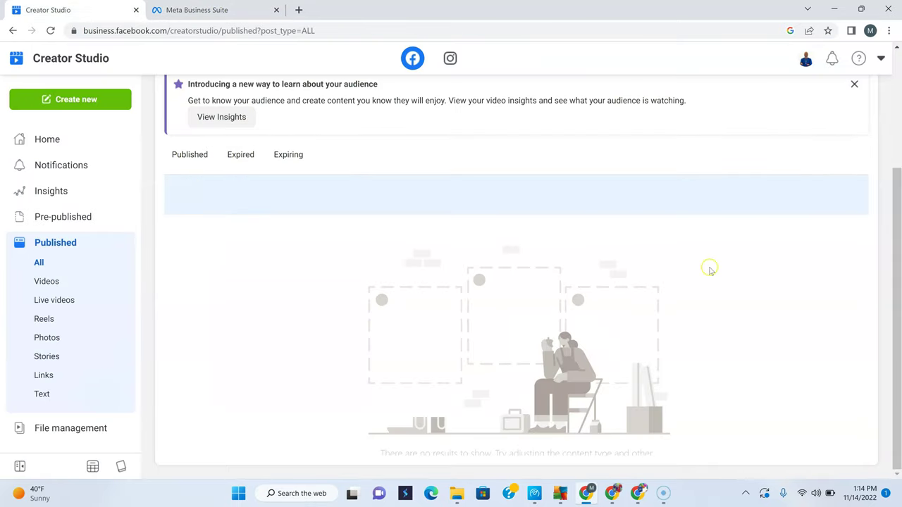
left_click_drag(897, 206, 897, 121)
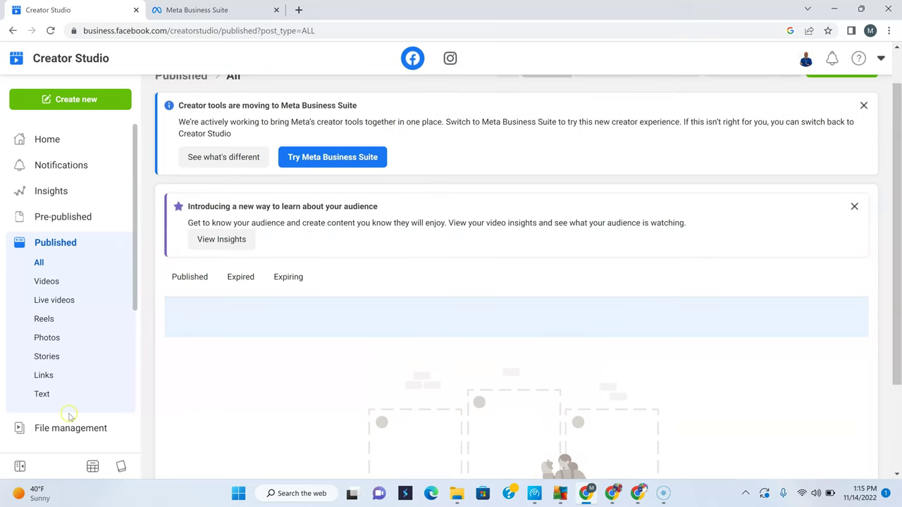
left_click(54, 244)
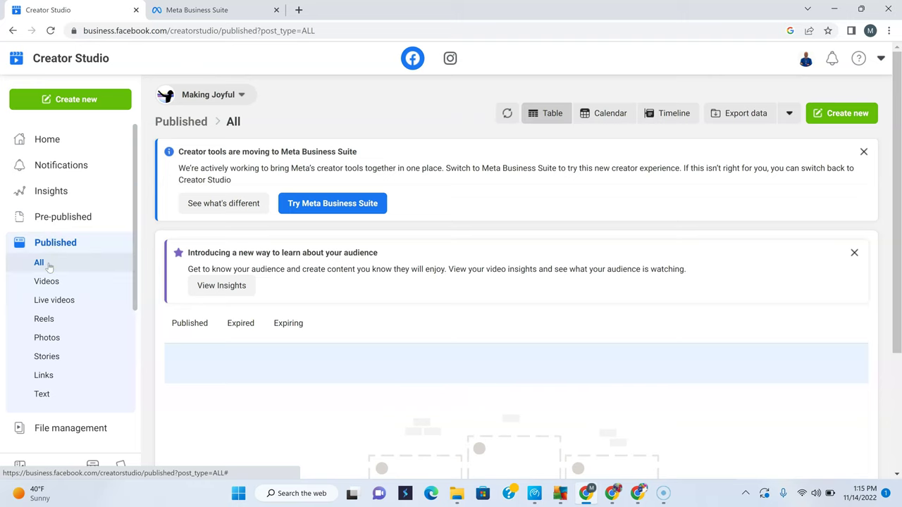
scroll(323, 255, "down", 2)
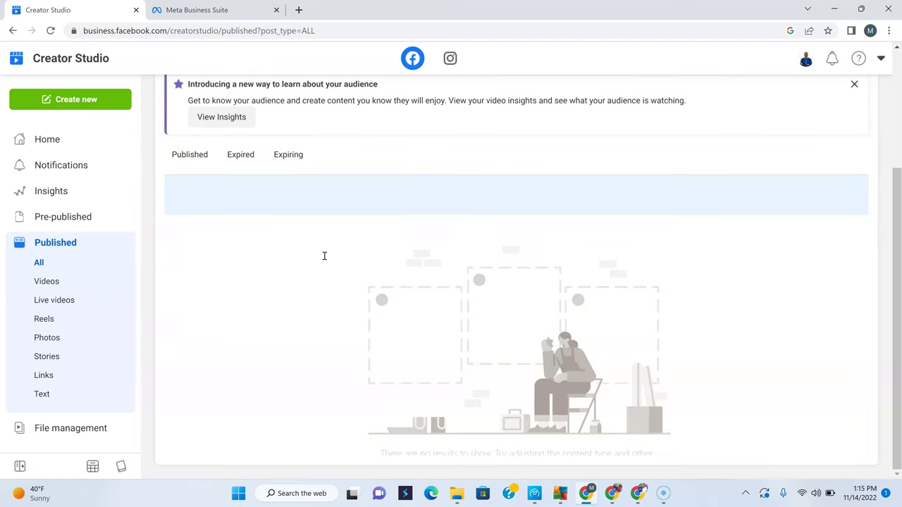
left_click(48, 281)
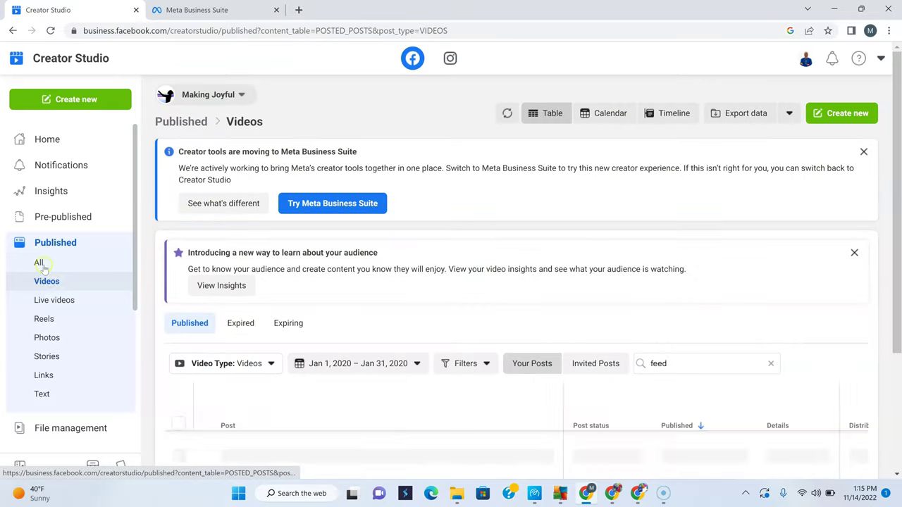
left_click(40, 263)
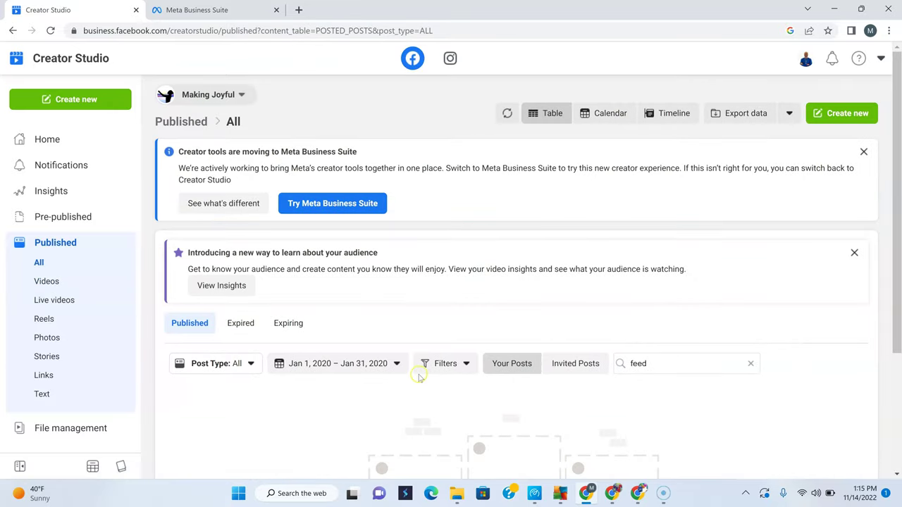
- Set the date range of the published posts matching "feed" to Dec 1 – Dec 31, 2019
left_click(381, 369)
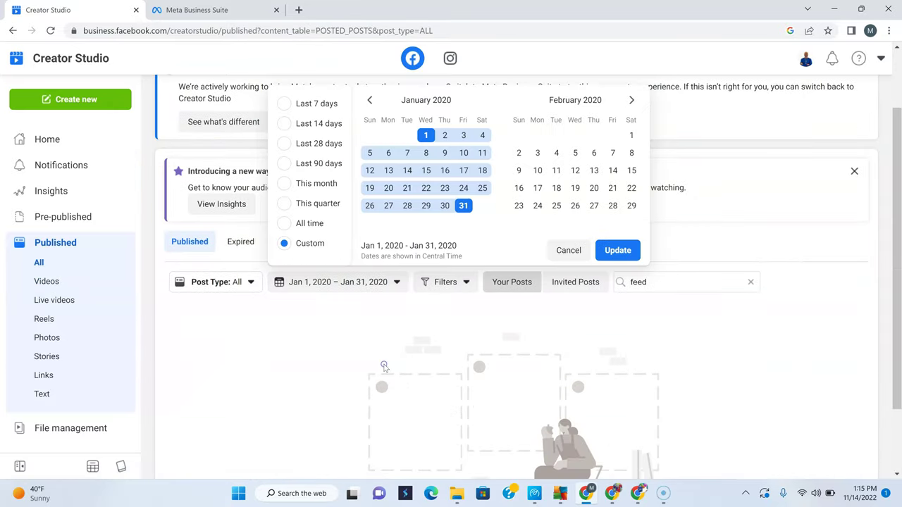
left_click(371, 101)
left_click(370, 135)
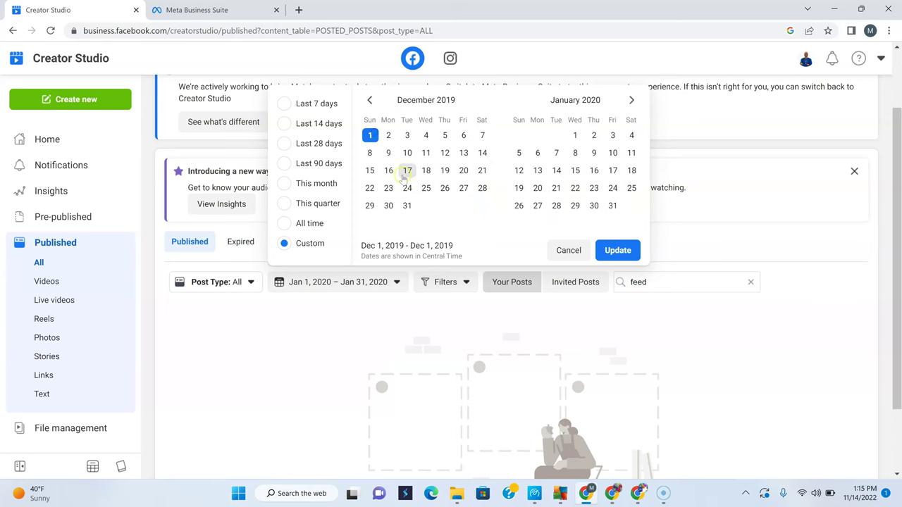
left_click(407, 205)
left_click(617, 251)
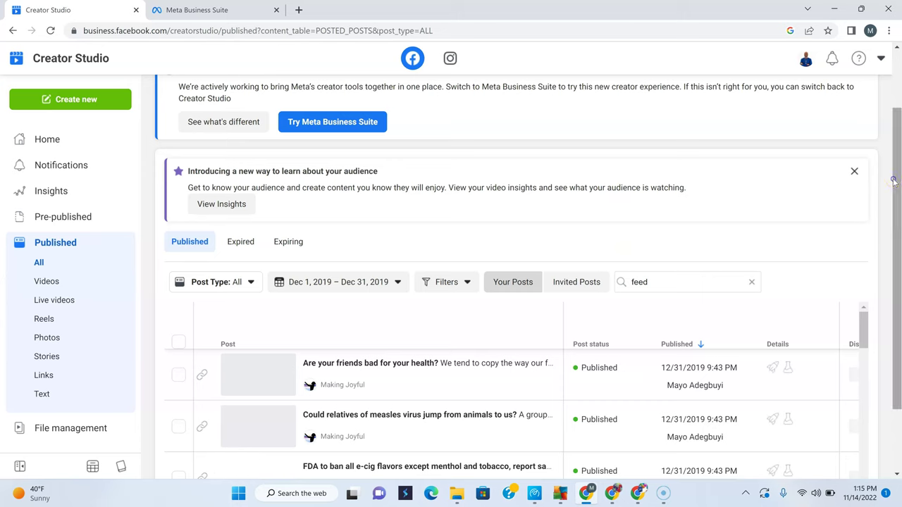
- Load more of the December 2019 posts matching "feed", going back to the Dec 26, 2019 entries
scroll(897, 205, "down", 1)
scroll(898, 200, "down", 1)
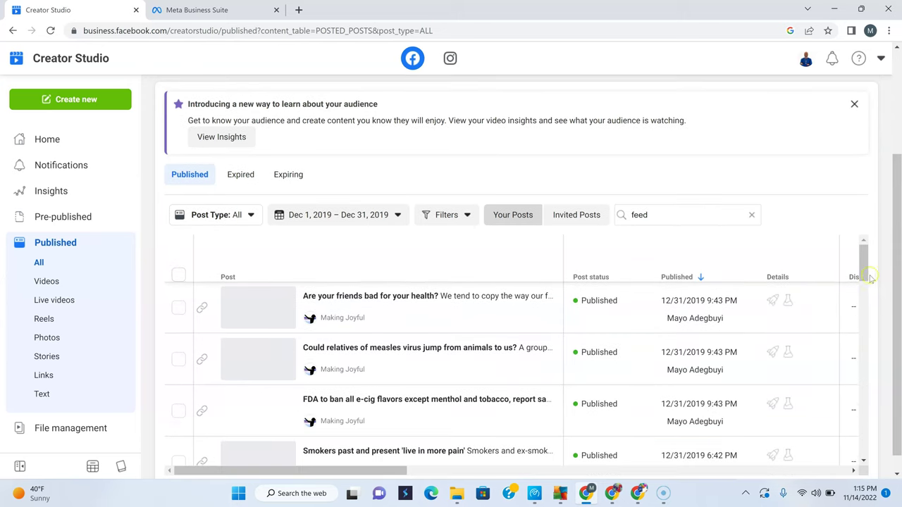
left_click_drag(863, 262, 861, 438)
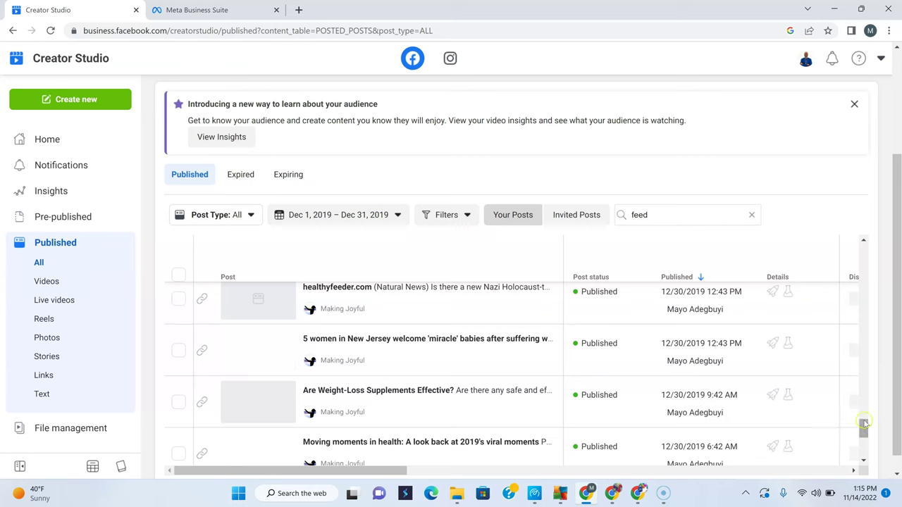
scroll(867, 430, "down", 3)
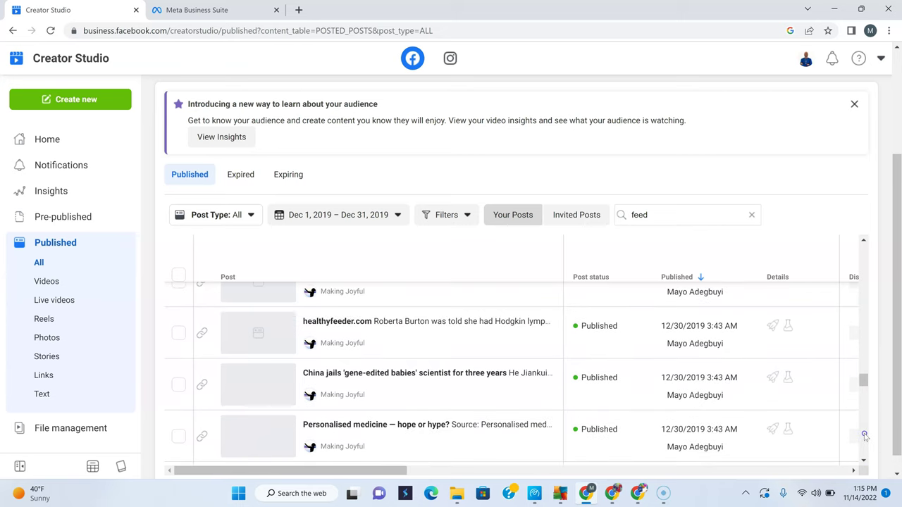
left_click(863, 380)
mouse_move(865, 415)
left_mouse_down()
mouse_move(871, 479)
mouse_move(865, 451)
left_mouse_up()
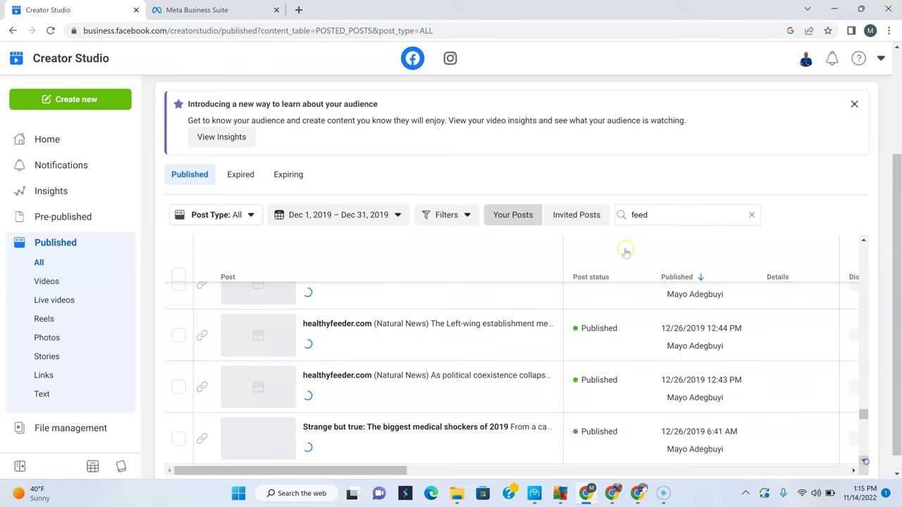
- Switch to Meta Business Suite and filter the Posts & reels list to Dec 1, 2019 – Dec 31, 2019
key("ctrl+Tab")
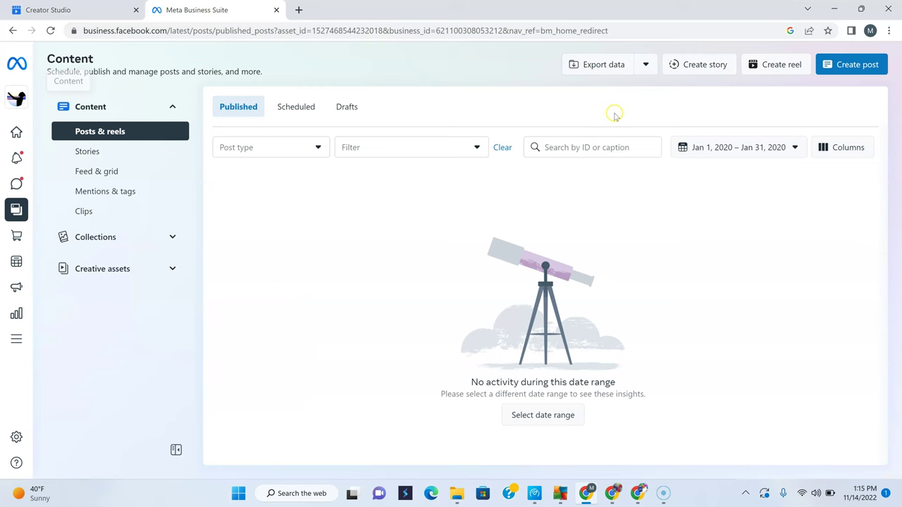
left_click(694, 150)
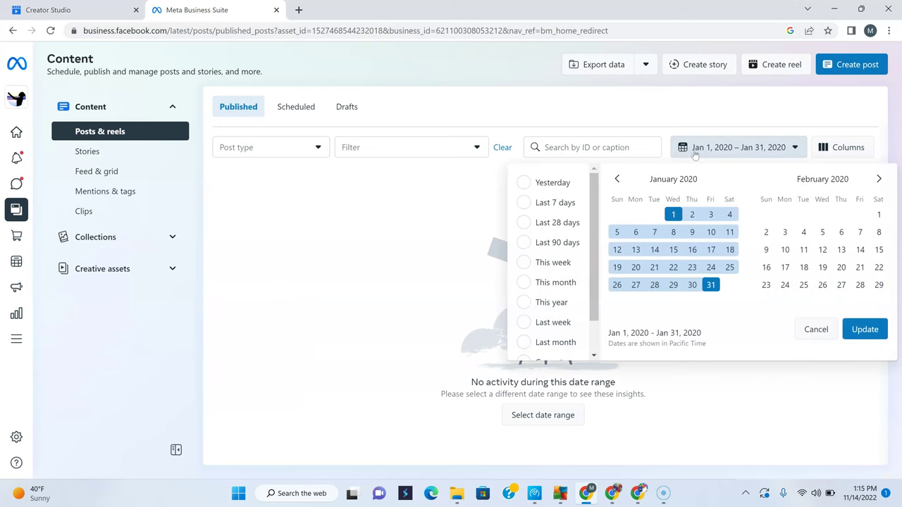
left_click(617, 179)
left_click(617, 215)
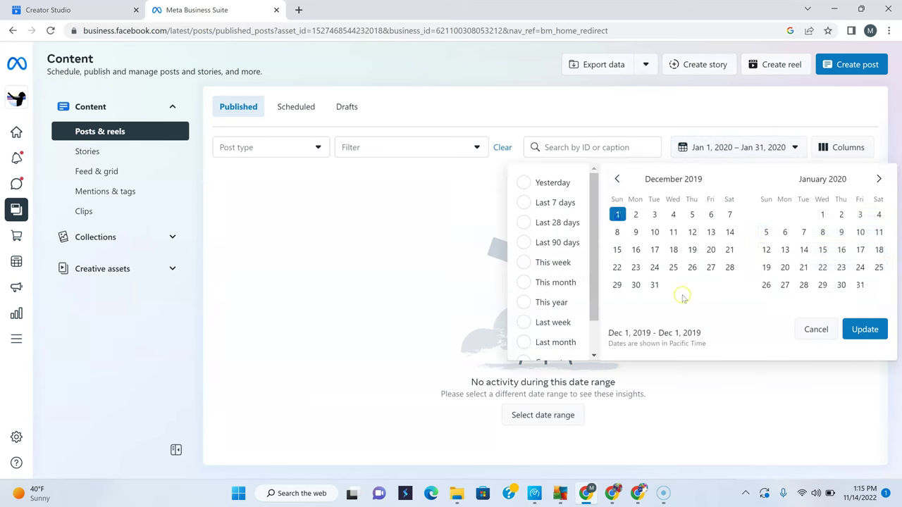
left_click(655, 284)
left_click(868, 329)
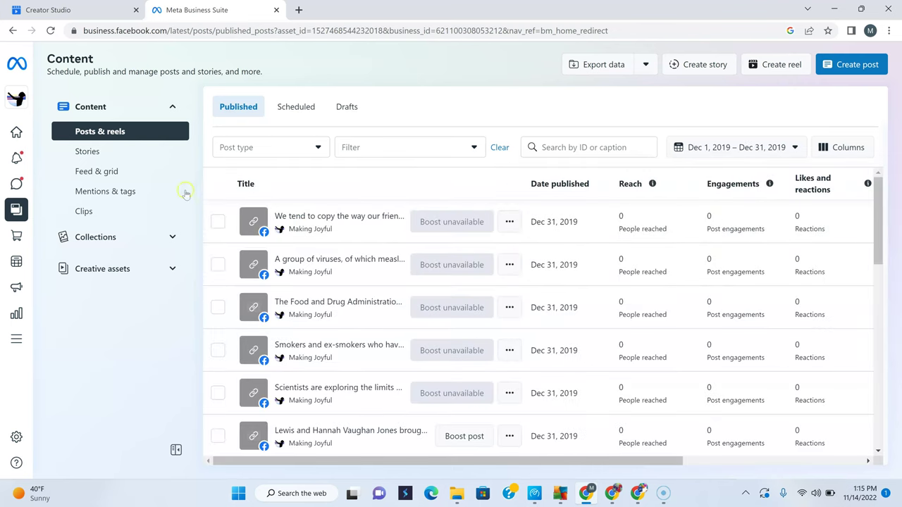
left_click(218, 264)
- Switch back to Creator Studio and load older "feed" results beyond the Dec 23, 2019 posts
left_click(90, 6)
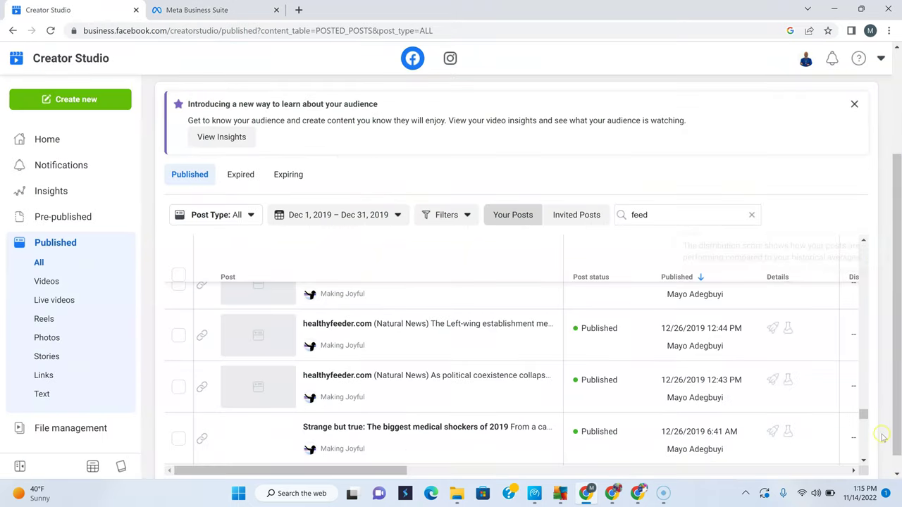
left_click_drag(864, 415, 866, 452)
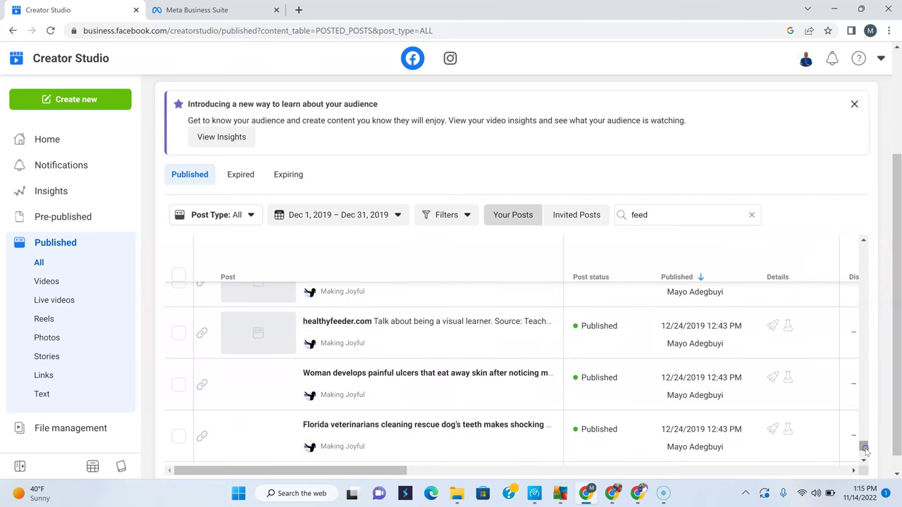
left_click_drag(864, 421, 862, 452)
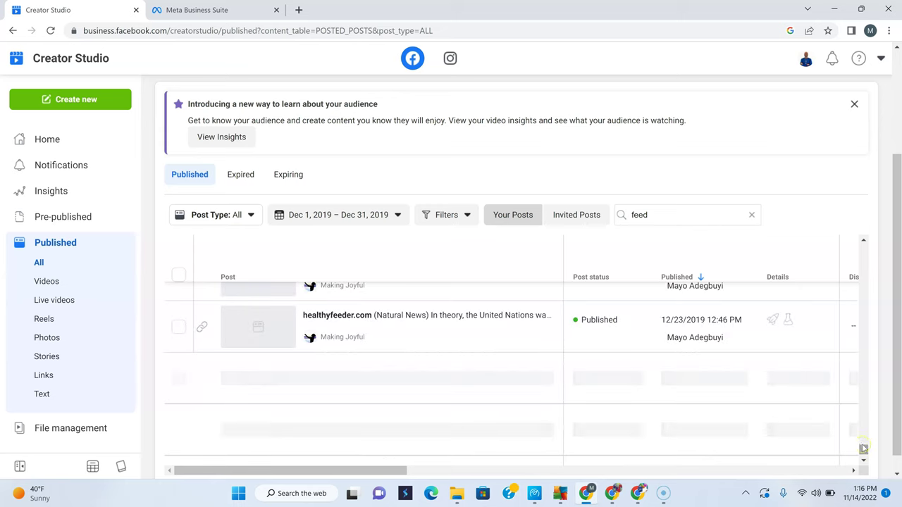
left_click_drag(862, 424, 864, 463)
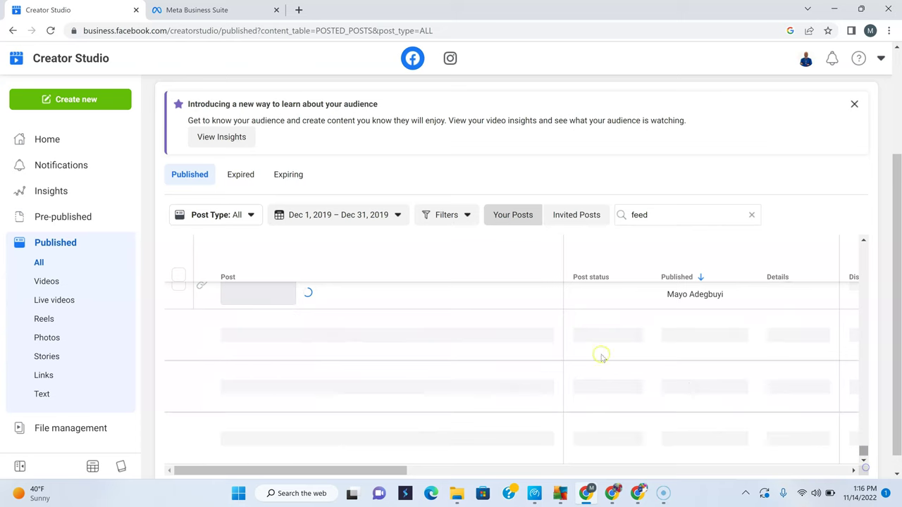
- Select all loaded December 2019 posts matching "feed" and permanently delete them
left_click(179, 275)
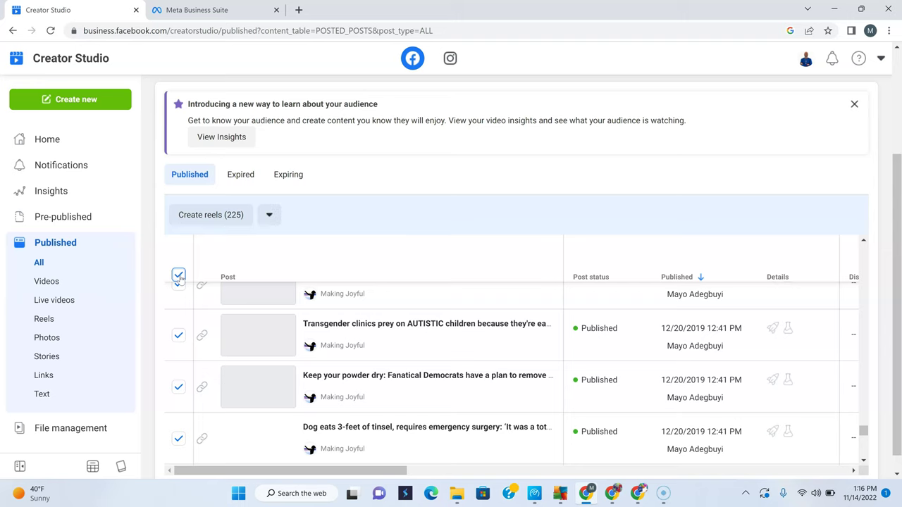
left_click(268, 221)
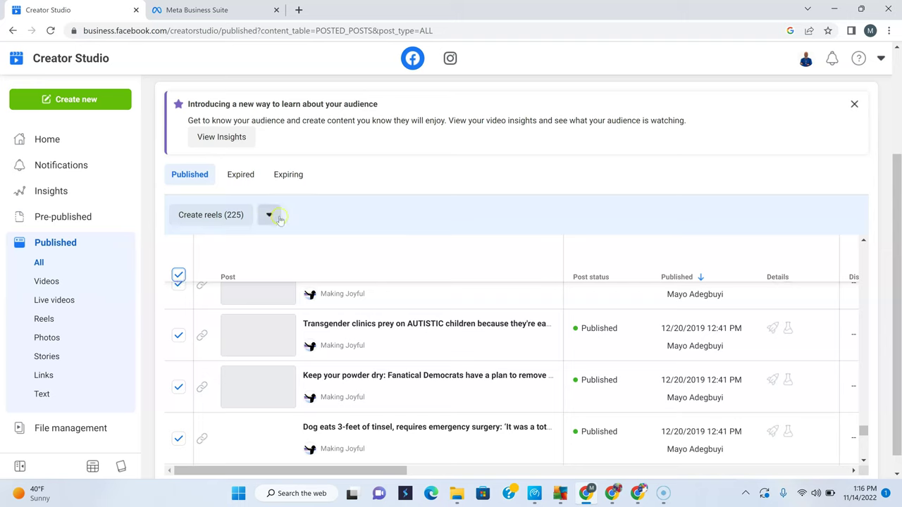
left_click(267, 217)
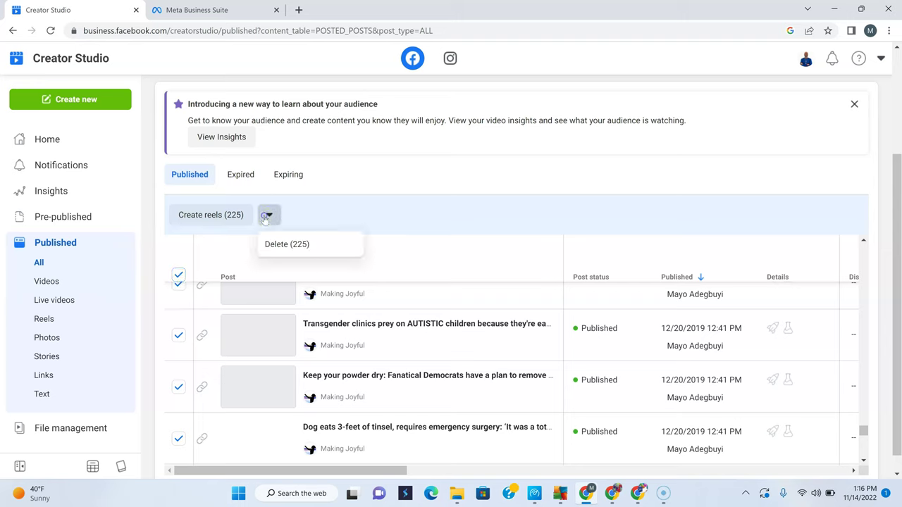
left_click(279, 248)
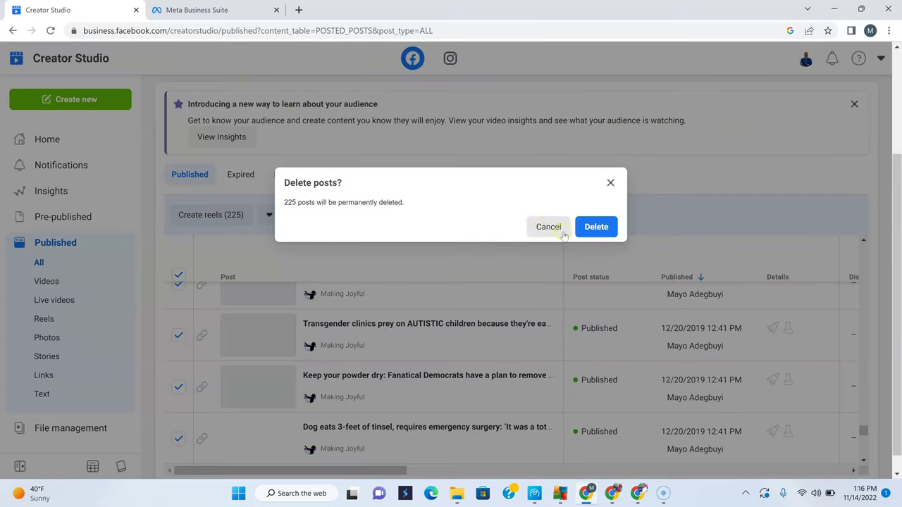
left_click(587, 226)
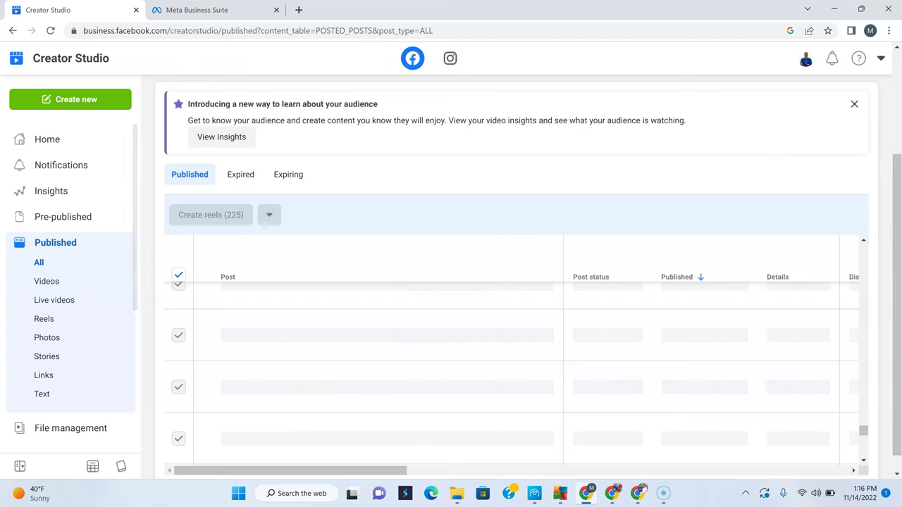
- Load the remaining December 2019 posts into the current selection, going back to the Dec 10, 2019 entries
left_click_drag(897, 240, 892, 306)
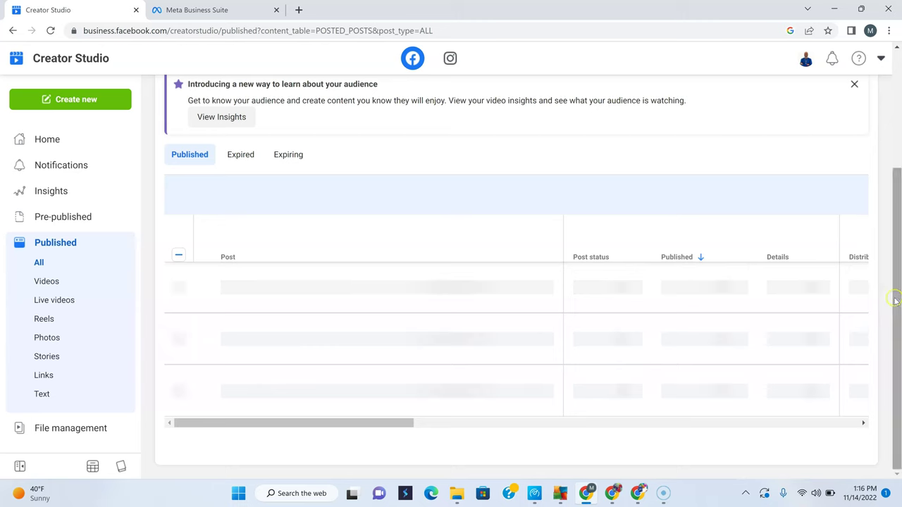
mouse_move(896, 296)
left_mouse_down()
mouse_move(891, 235)
mouse_move(897, 310)
left_mouse_up()
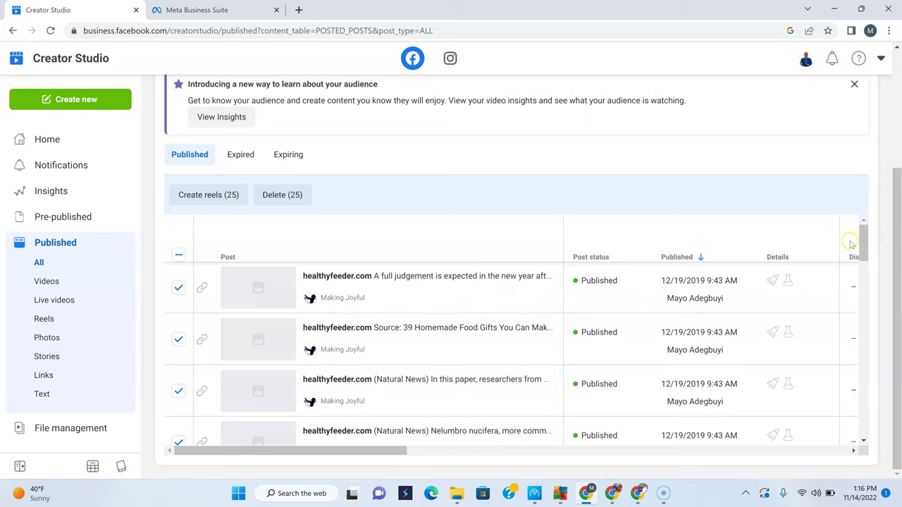
left_click(863, 354)
left_click(863, 354)
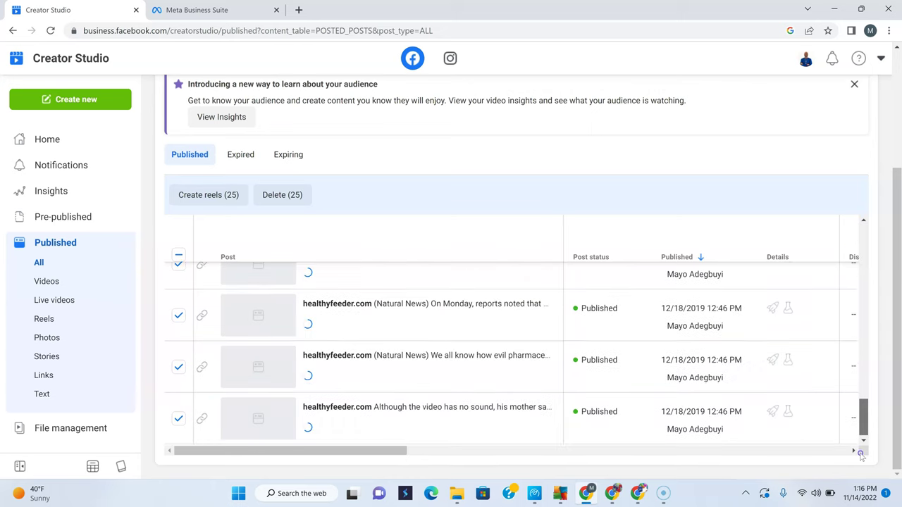
scroll(864, 431, "down", 2)
scroll(864, 431, "down", 3)
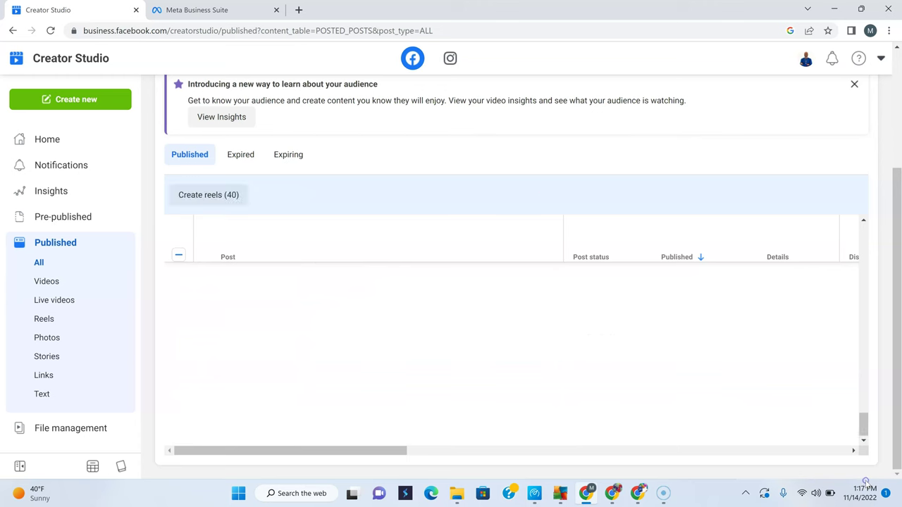
left_click(866, 468)
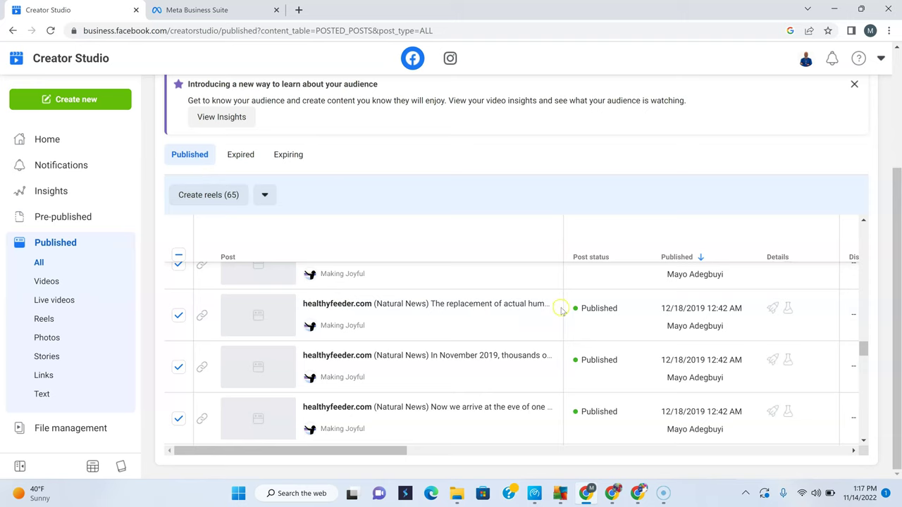
left_click_drag(863, 347, 859, 442)
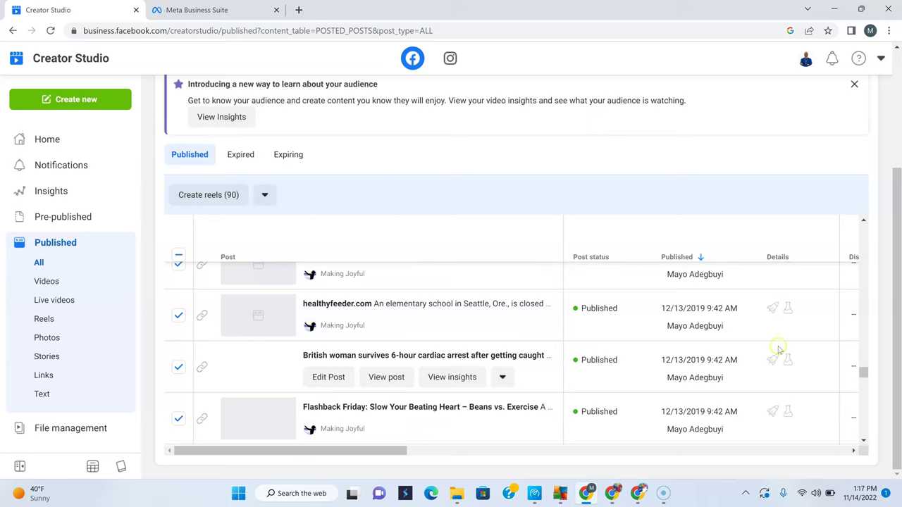
left_click_drag(862, 372, 870, 438)
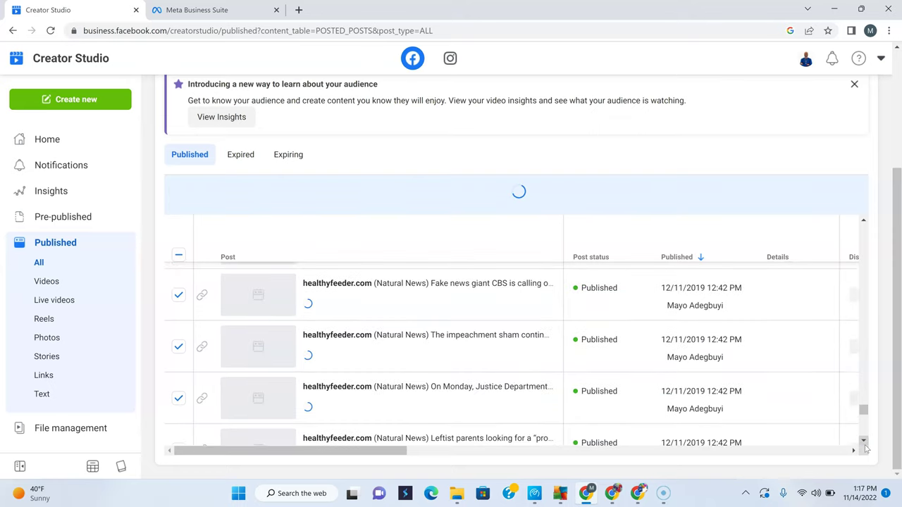
left_click_drag(863, 411, 865, 437)
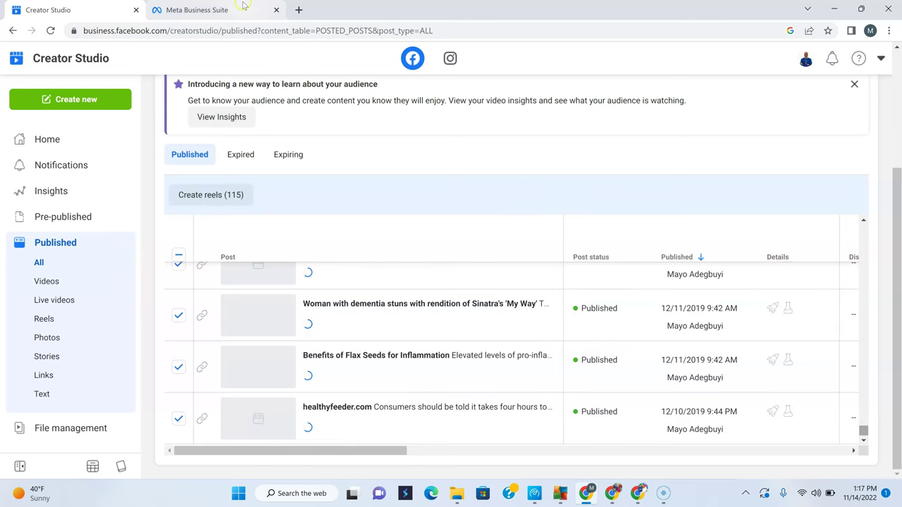
- Load further December 2019 posts below the Dec 10, 2019 entries, going back to the Dec 4, 2019 posts
left_click(243, 7)
left_click(67, 10)
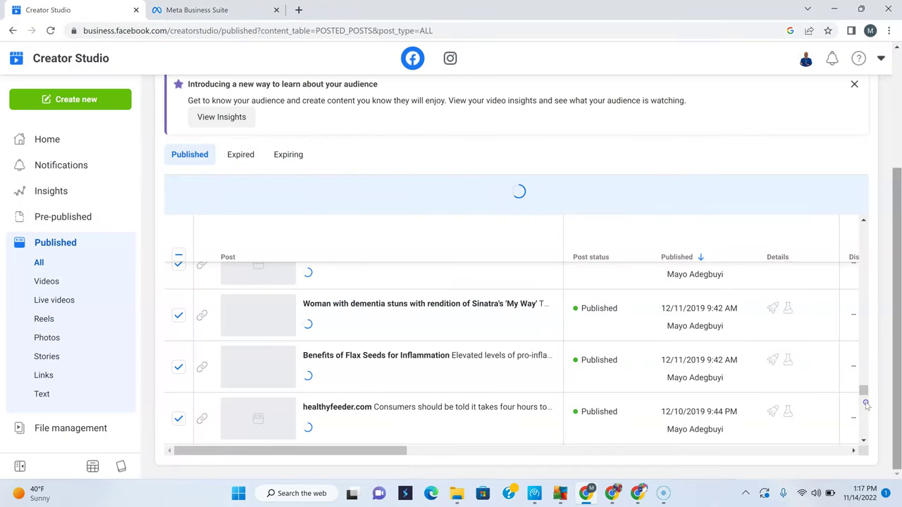
left_click_drag(863, 396, 870, 455)
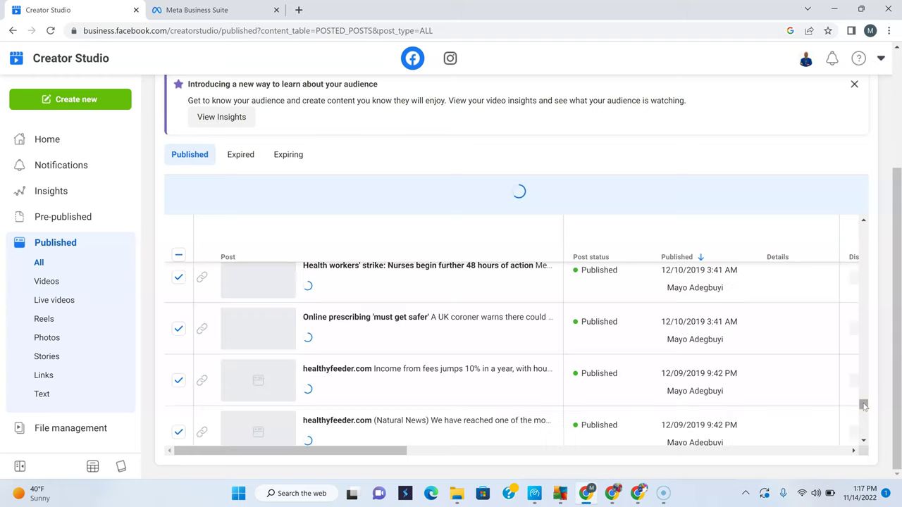
left_click_drag(864, 406, 865, 436)
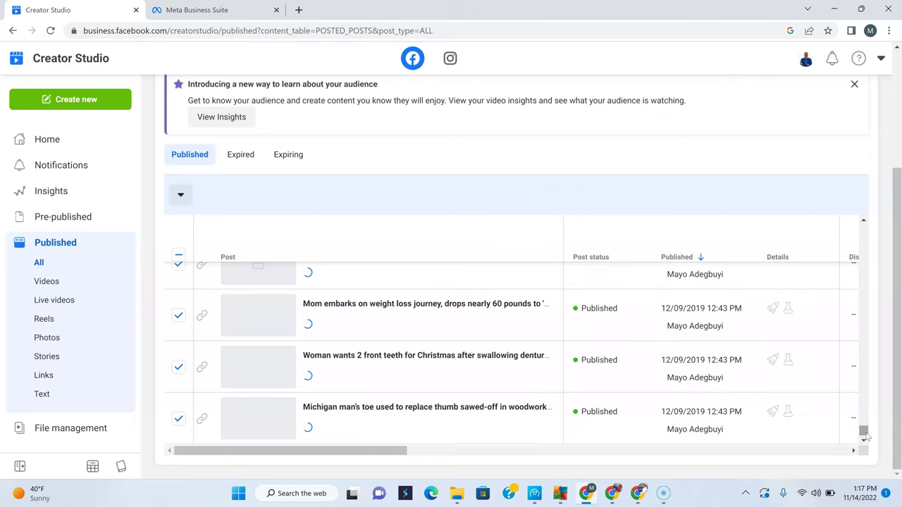
left_click(864, 438)
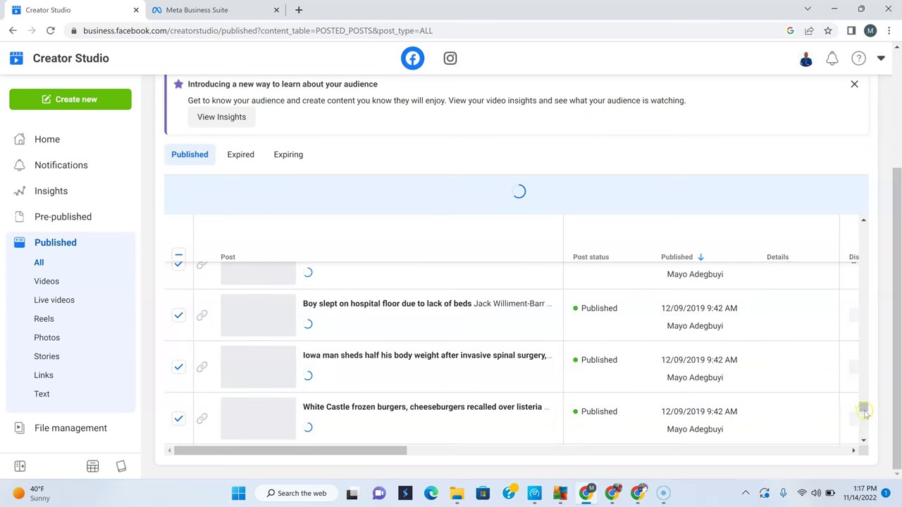
left_click_drag(863, 408, 865, 426)
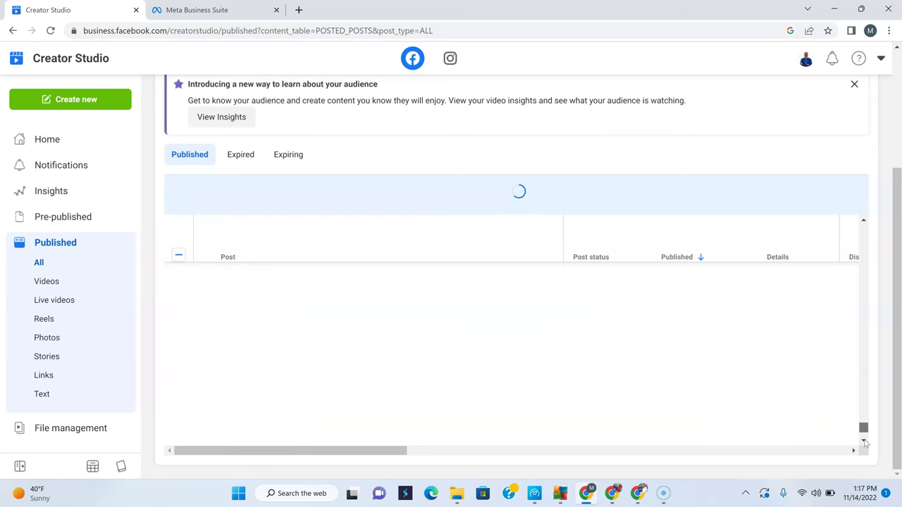
left_click(864, 440)
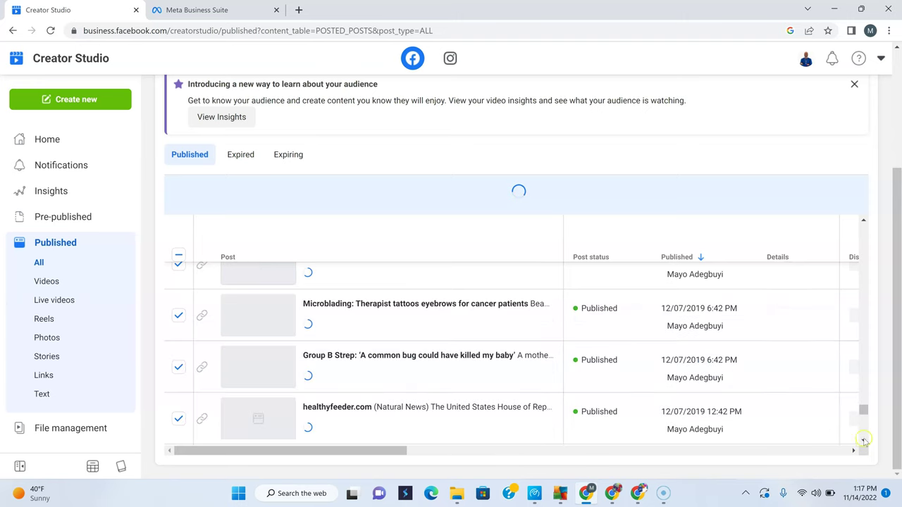
left_click_drag(864, 409, 865, 443)
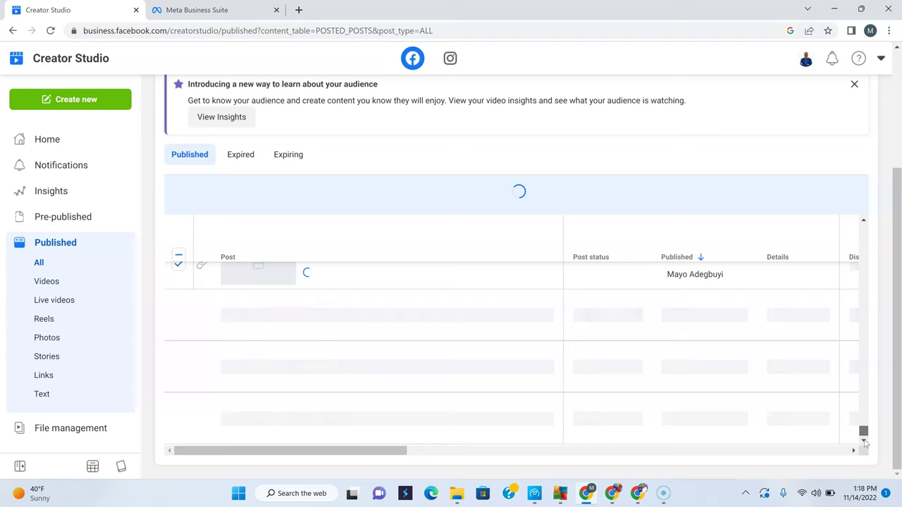
mouse_move(865, 443)
left_mouse_down()
mouse_move(865, 415)
mouse_move(865, 443)
left_mouse_up()
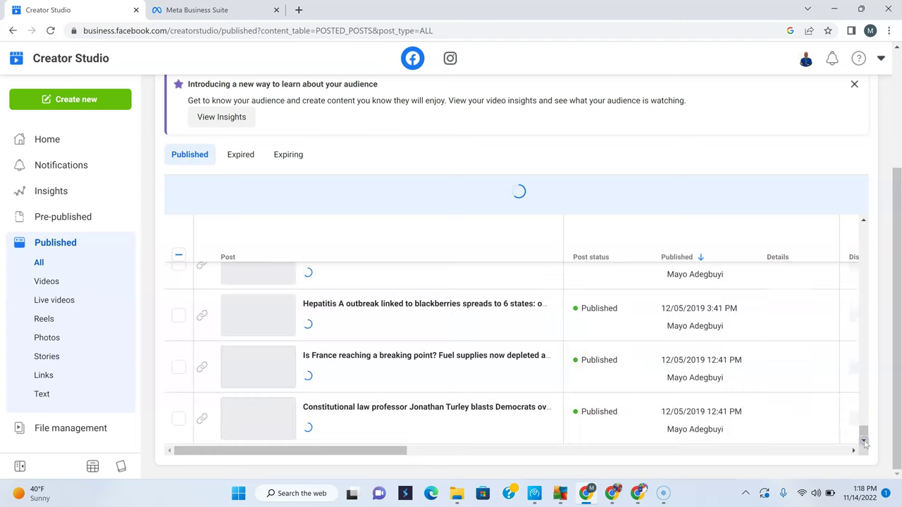
left_click(863, 429)
left_click(863, 429)
left_click(863, 427)
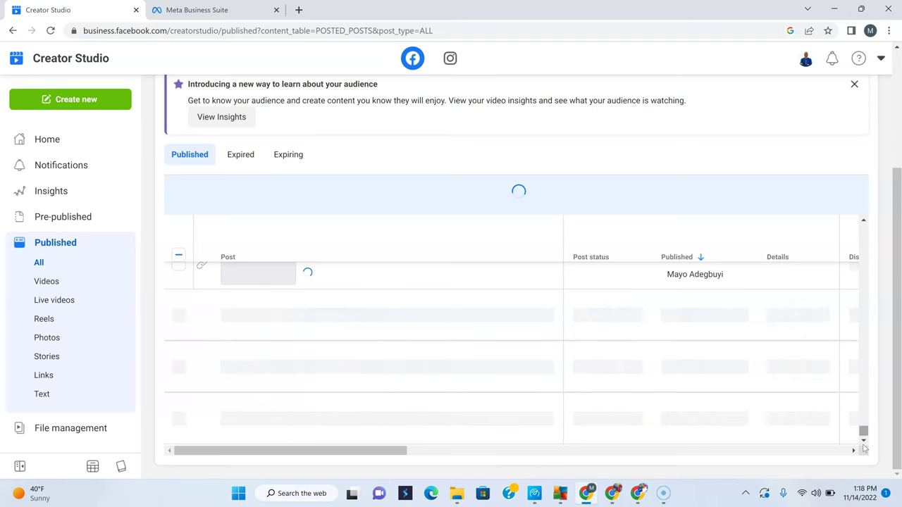
left_click(867, 417)
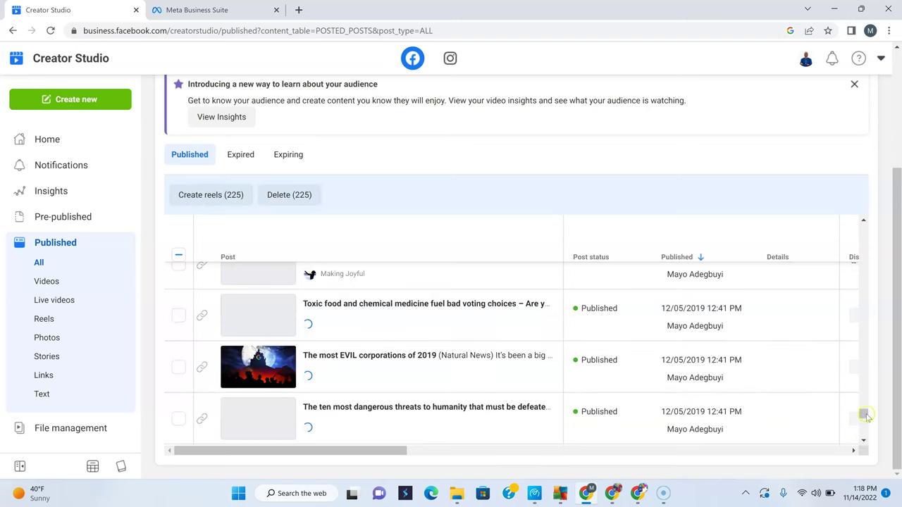
left_click_drag(866, 417, 866, 449)
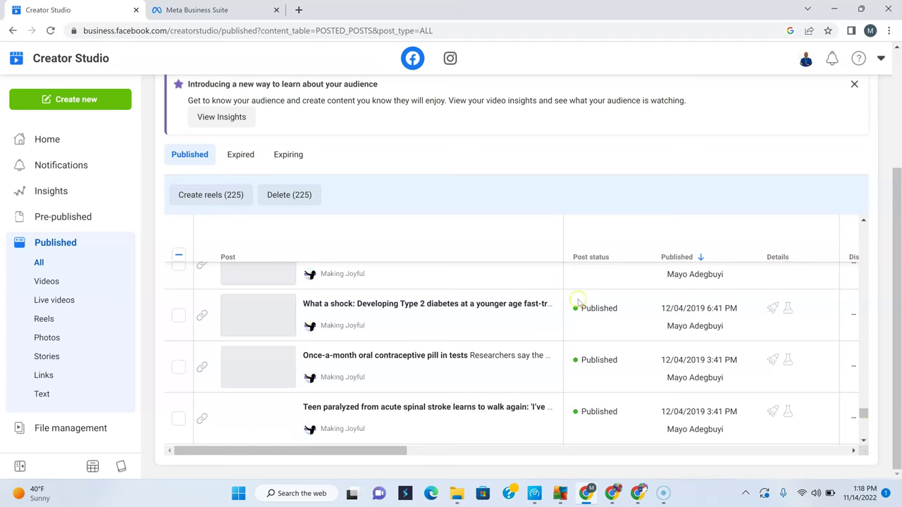
- Permanently delete all selected December 2019 posts and dismiss the blank dialog that follows
left_click(296, 201)
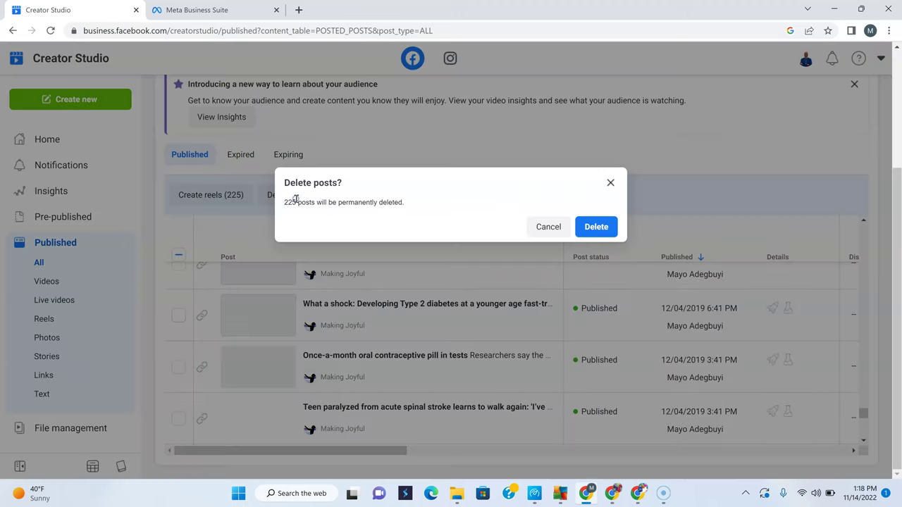
left_click(593, 226)
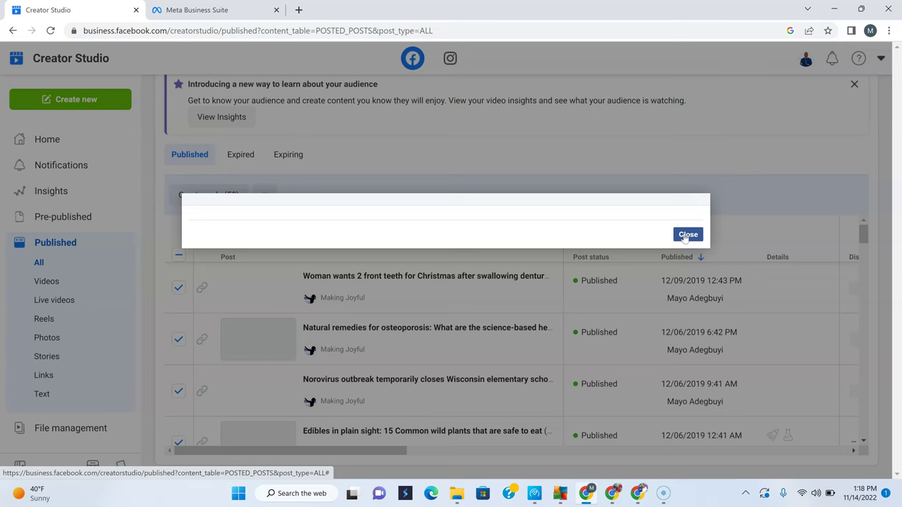
left_click(687, 235)
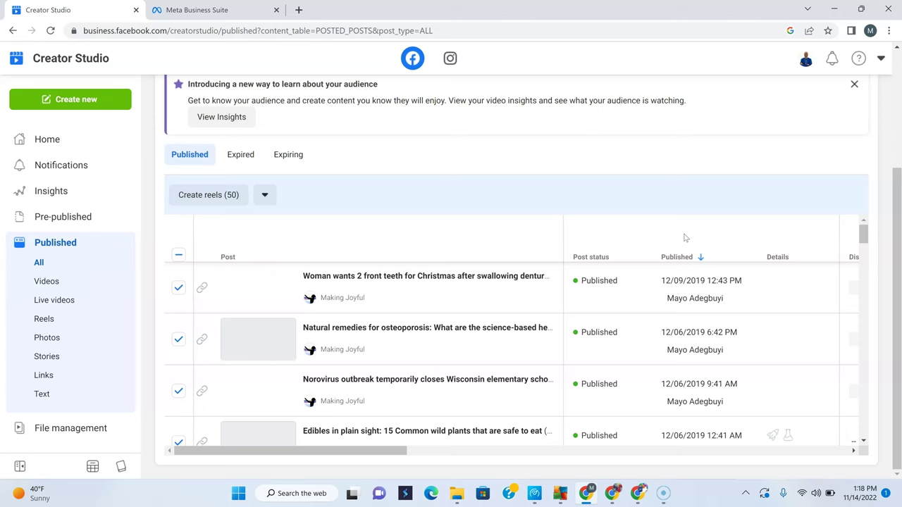
- Permanently delete the batch of posts still selected in the reloaded list, starting with the Dec 9, 2019 entry
left_click(265, 195)
left_click(270, 223)
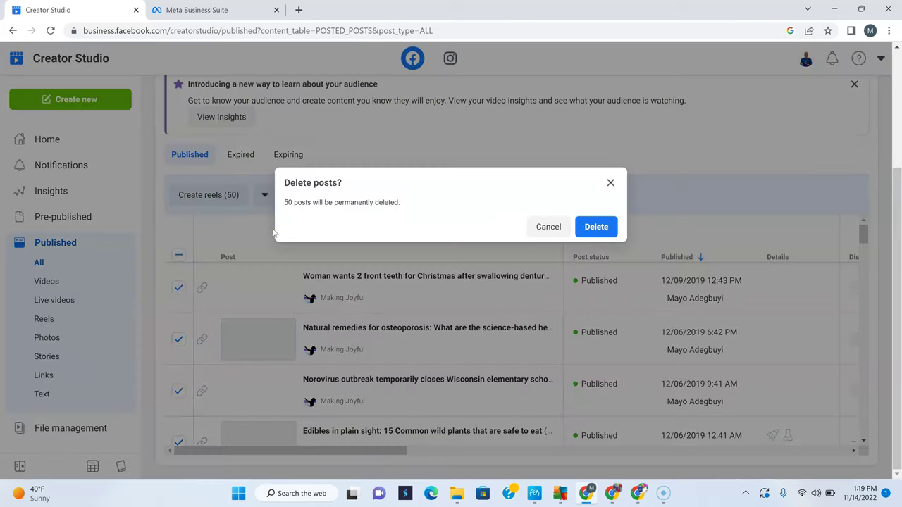
left_click(585, 227)
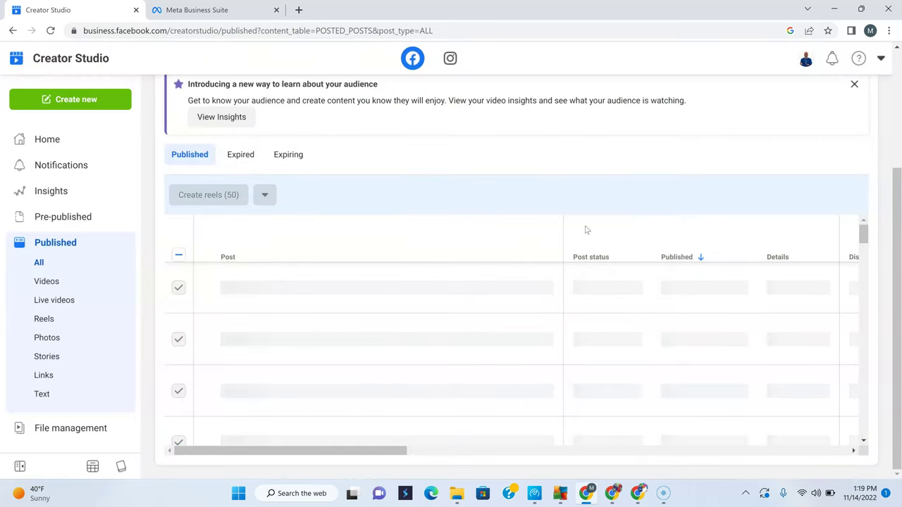